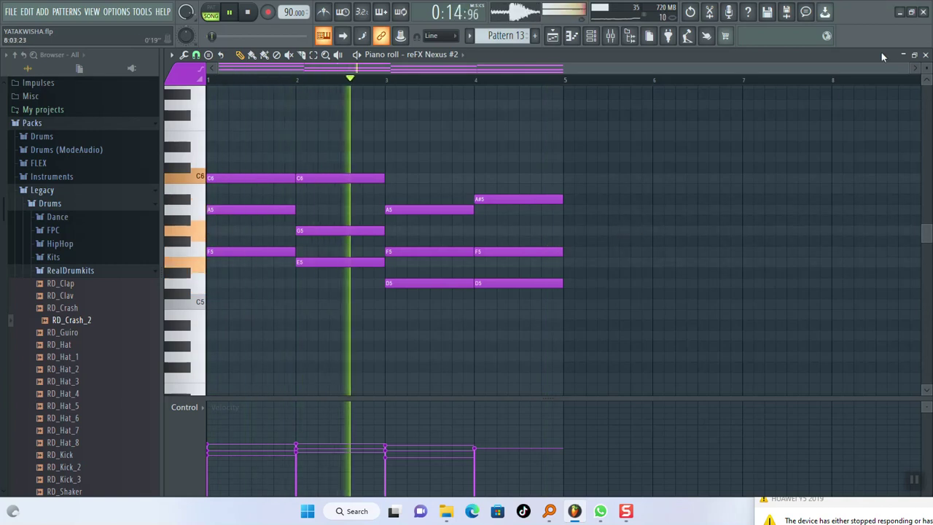
Step: Examine the notes of Pattern 15 on Track 14 in the piano roll and return to the playlist
key(F6)
key(F6)
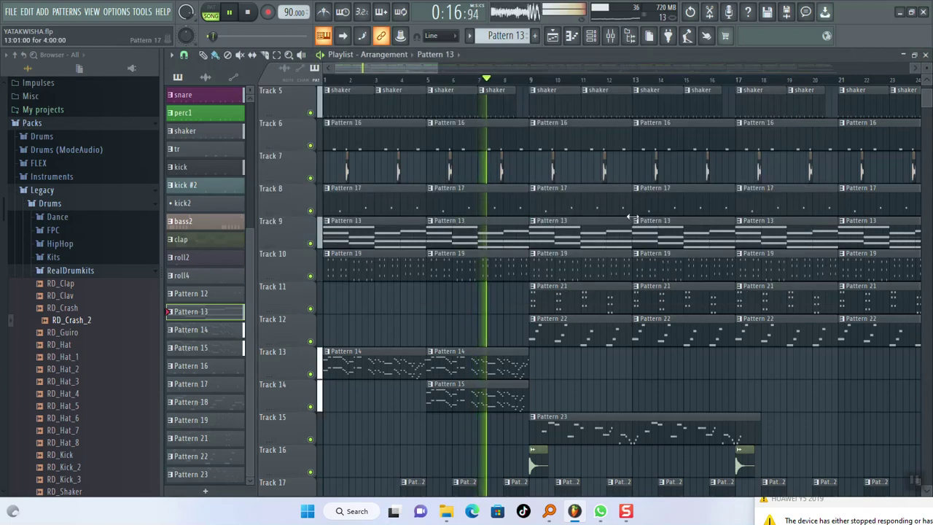
scroll(538, 259, down, 3)
double_click(481, 303)
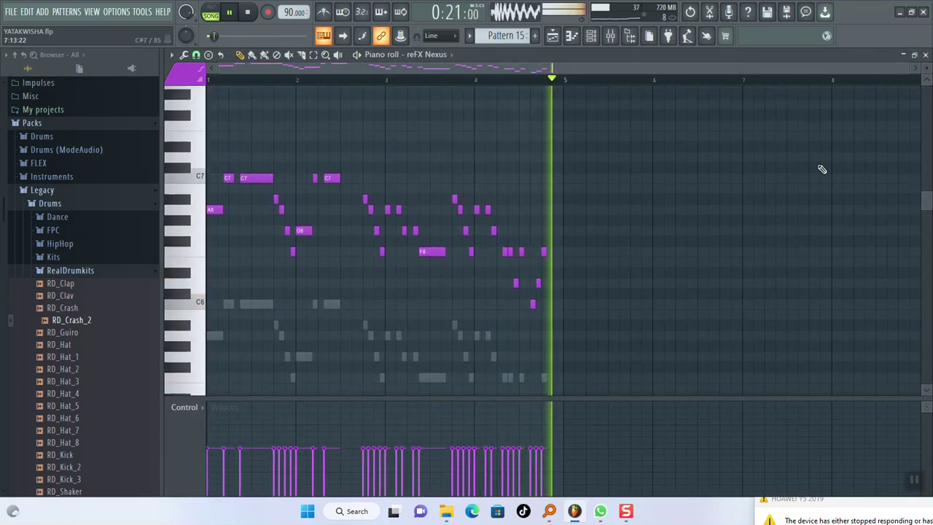
click(926, 56)
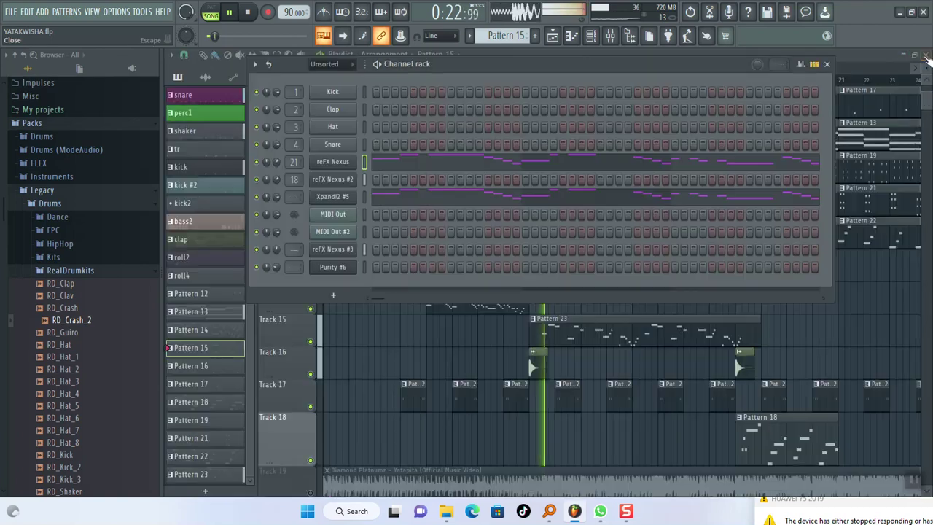
click(830, 56)
Step: Examine the melody notes of Pattern 23 on Track 15 in the piano roll and return to the playlist
ctrl+scroll(618, 284, up, 2)
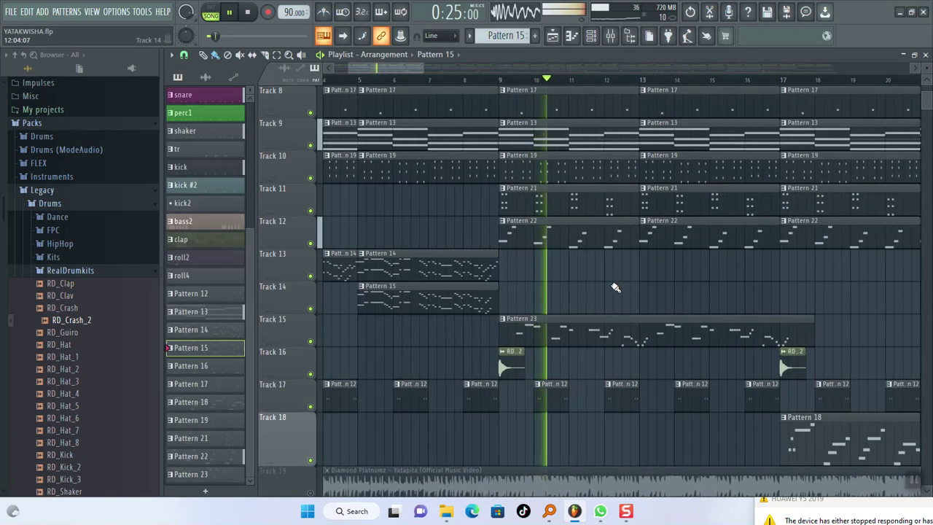
scroll(618, 284, up, 6)
scroll(616, 287, down, 9)
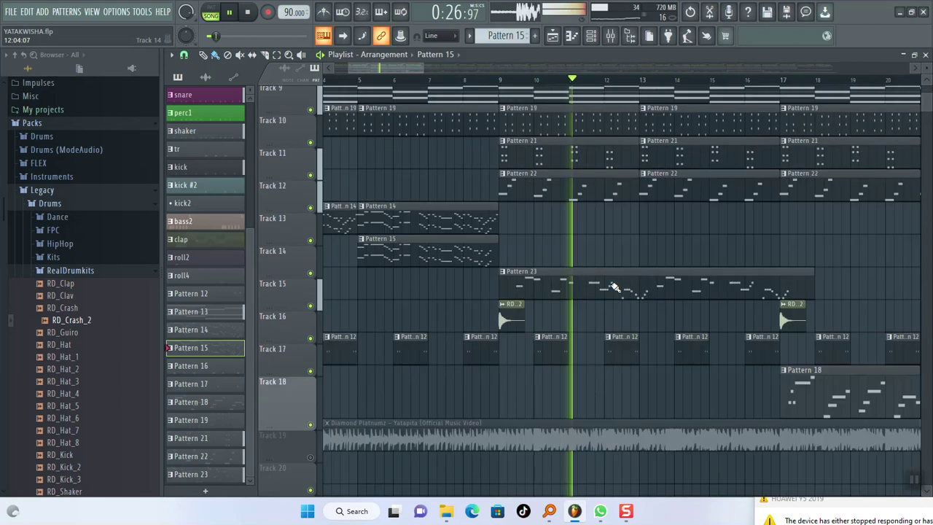
ctrl+scroll(580, 284, down, 2)
ctrl+scroll(605, 273, up, 2)
double_click(582, 233)
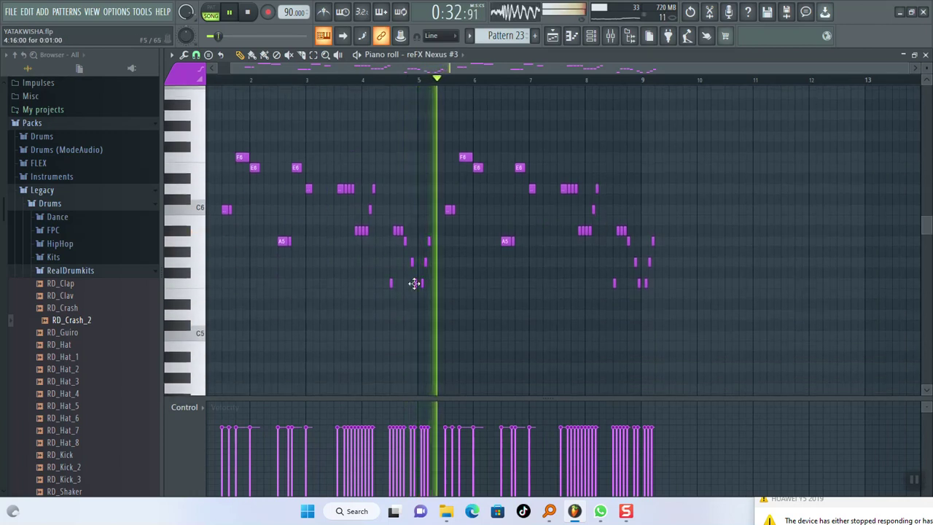
ctrl+scroll(475, 291, up, 4)
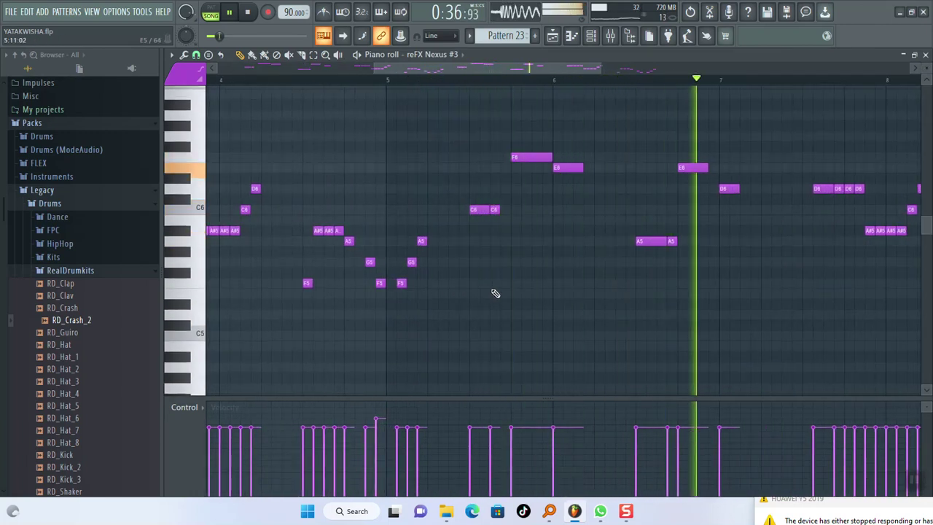
ctrl+scroll(496, 293, down, 2)
ctrl+scroll(496, 293, down, 2)
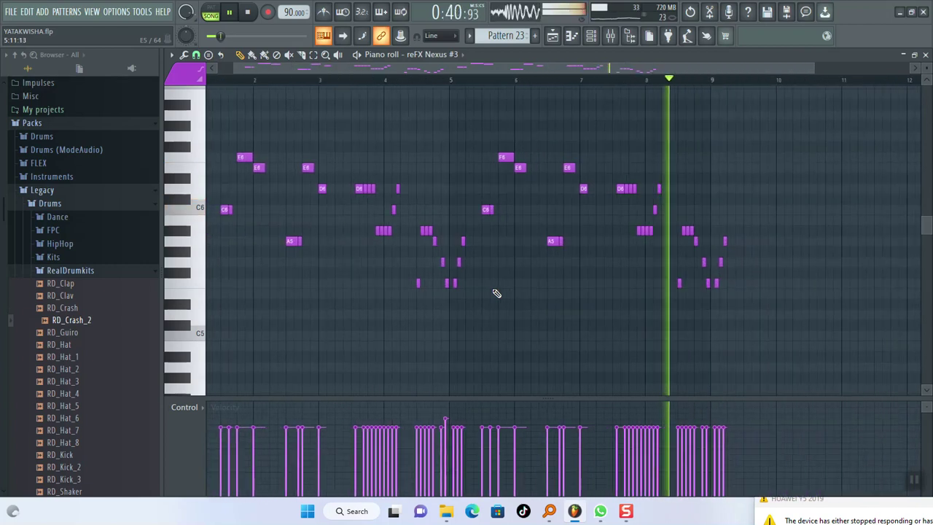
ctrl+scroll(496, 293, down, 1)
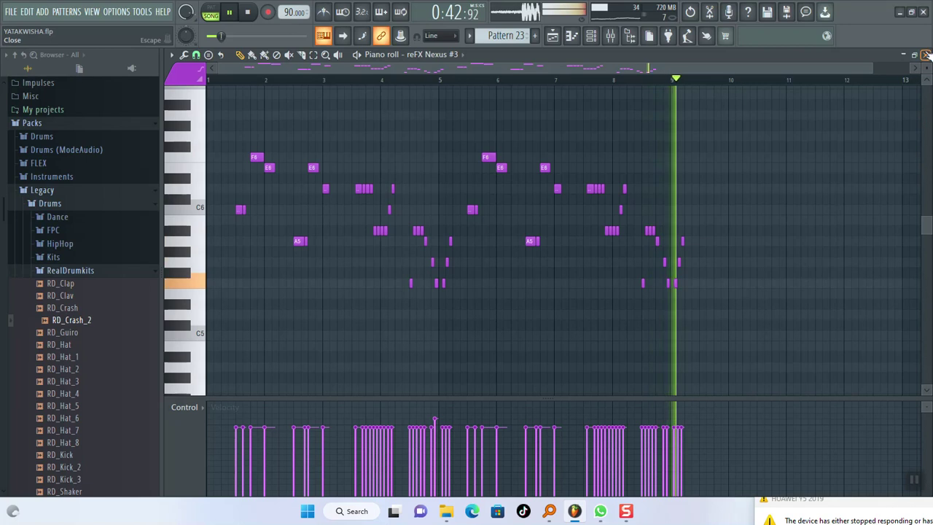
click(926, 55)
click(830, 59)
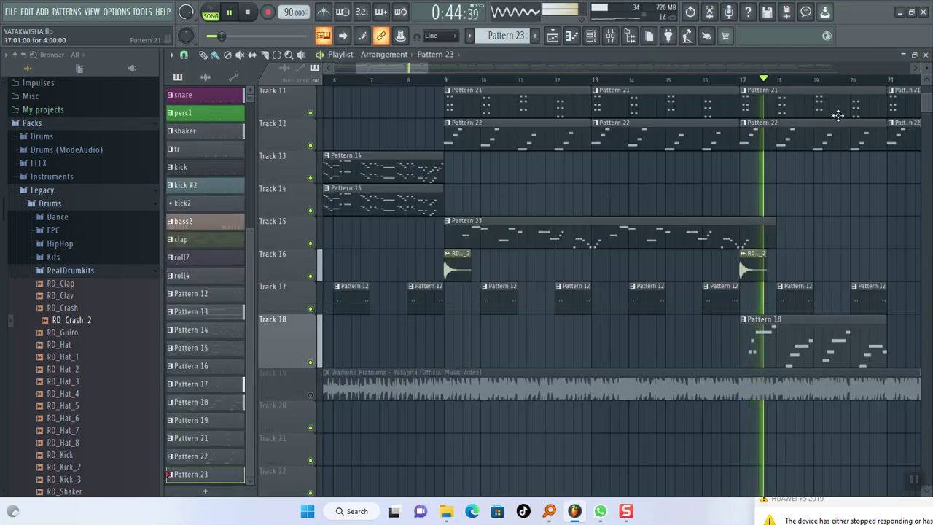
Step: Examine the Purity #6 notes of Pattern 18 on Track 18 in the piano roll and return to the playlist
double_click(785, 344)
ctrl+scroll(400, 244, up, 2)
scroll(510, 255, up, 2)
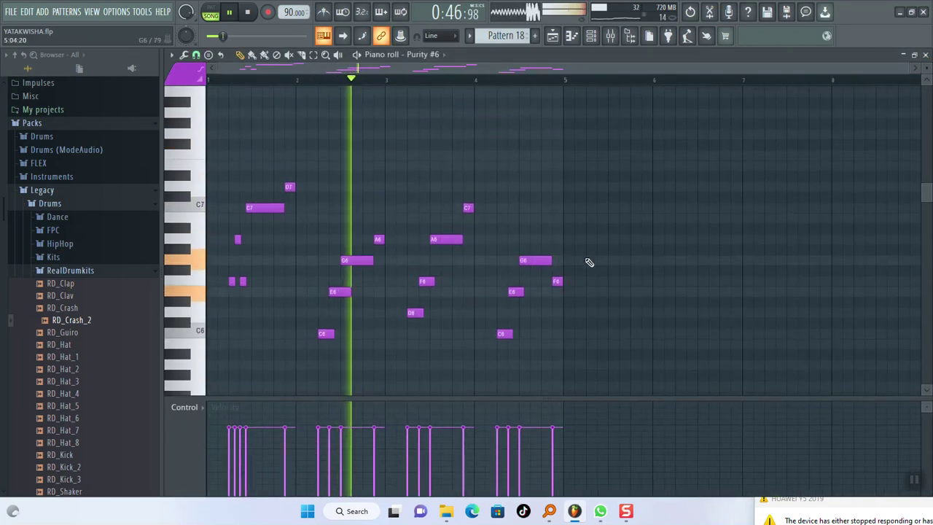
scroll(658, 206, down, 3)
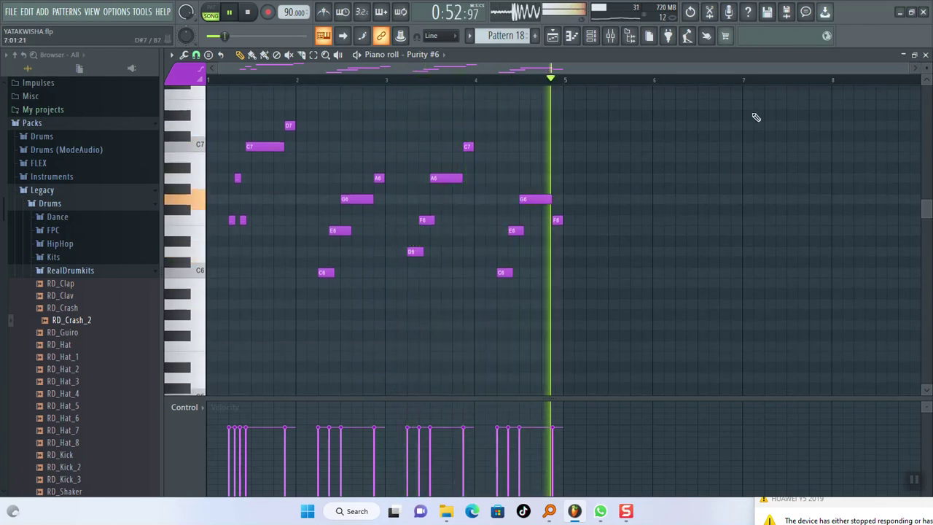
click(913, 14)
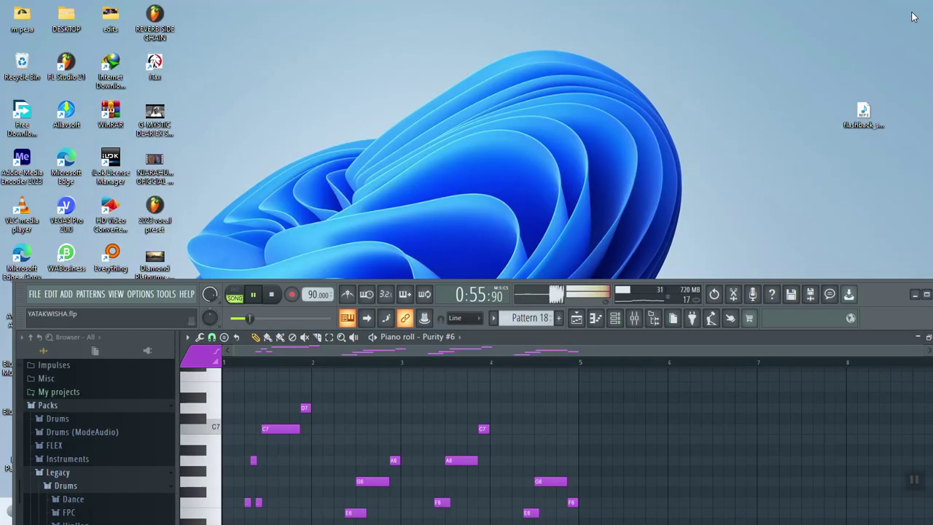
click(926, 295)
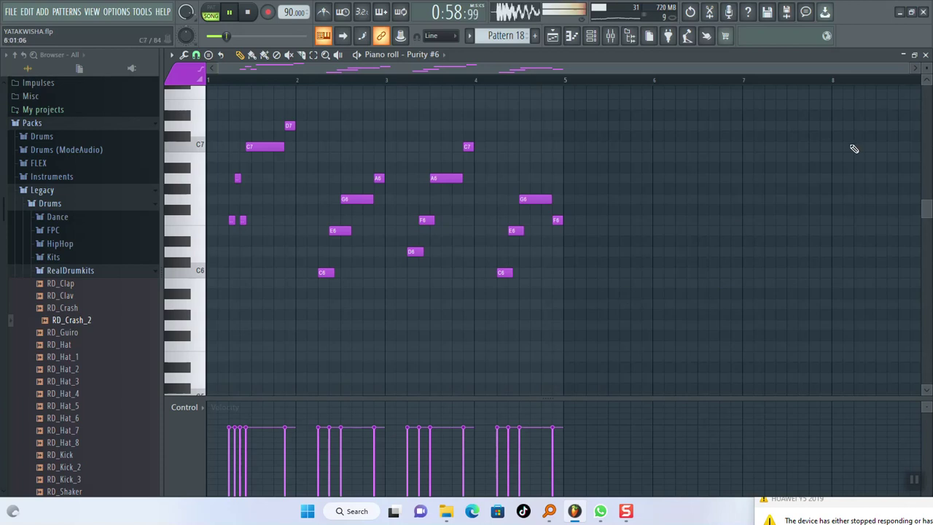
click(927, 55)
click(830, 55)
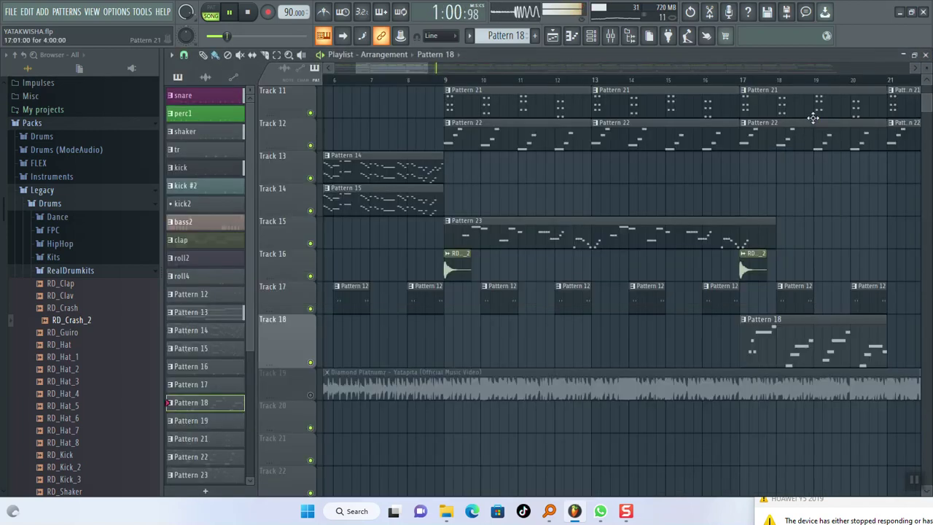
Step: Examine the Purity #5 chord notes of Pattern 19 on Track 10 in the piano roll and return to the playlist
ctrl+scroll(591, 193, up, 4)
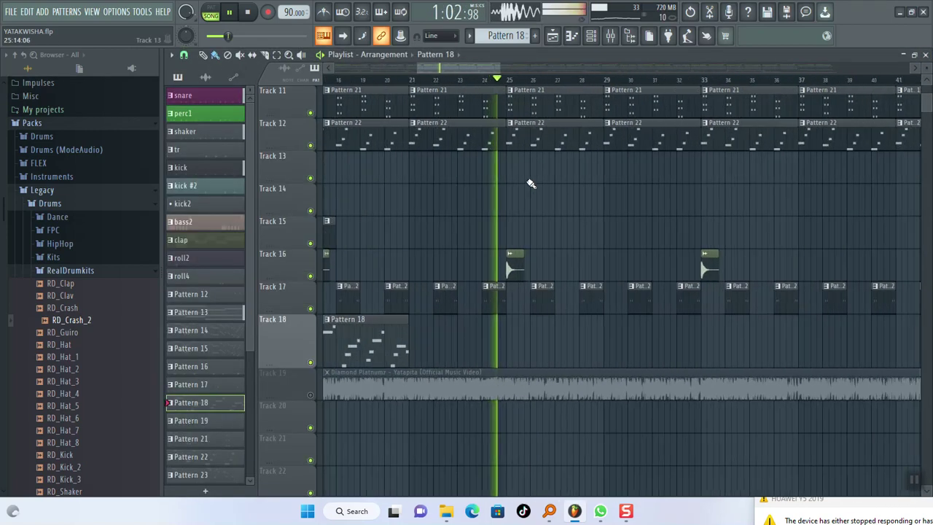
scroll(530, 185, up, 3)
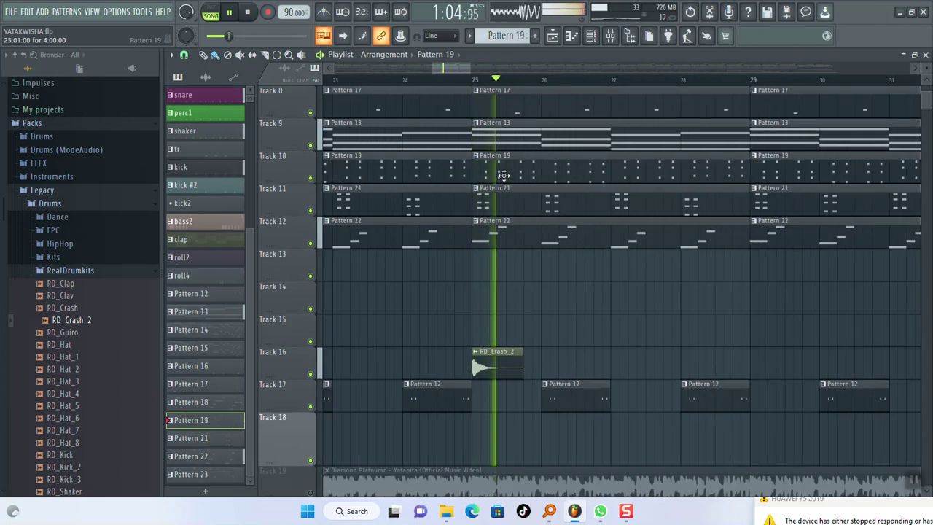
double_click(528, 172)
scroll(556, 209, down, 5)
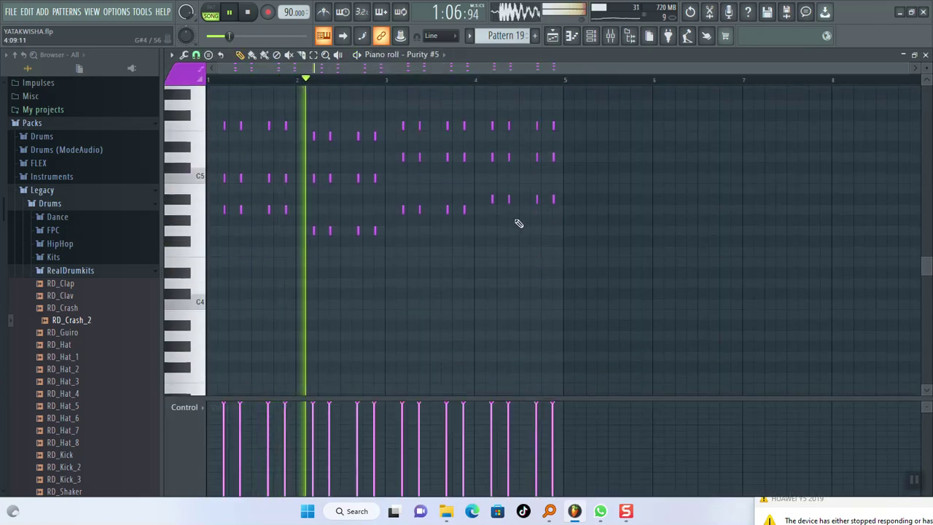
ctrl+scroll(282, 262, up, 3)
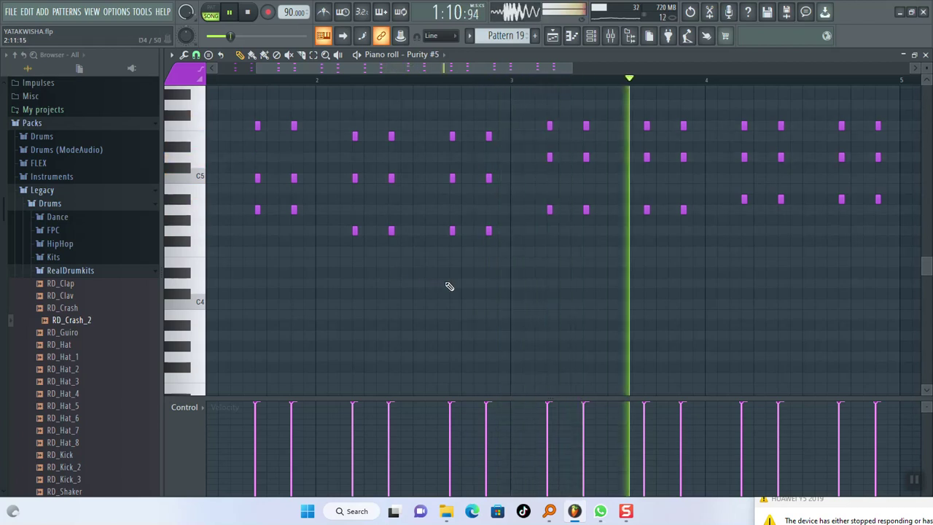
ctrl+scroll(453, 286, down, 4)
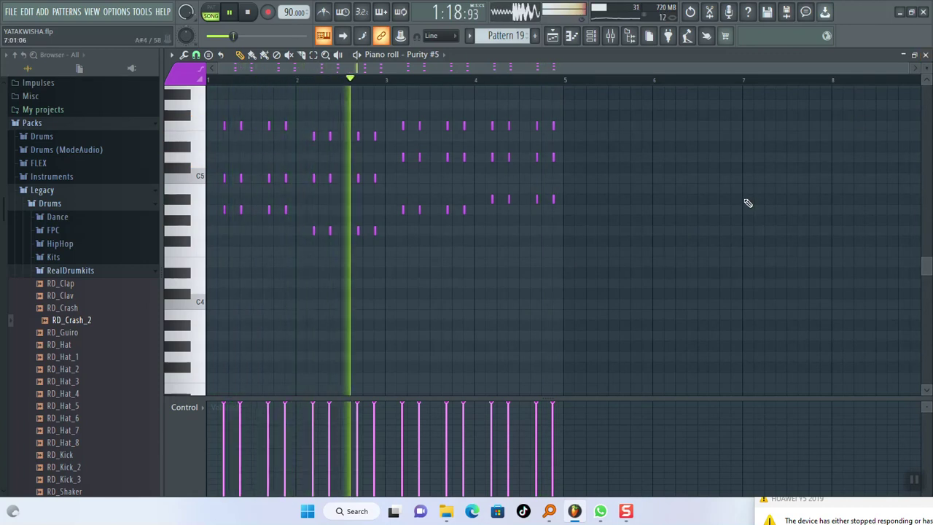
click(926, 55)
click(848, 58)
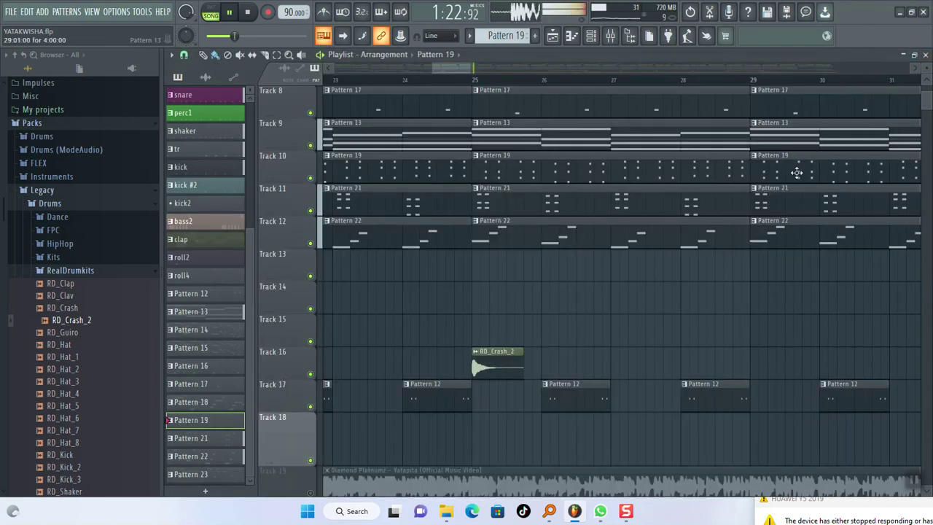
Step: Open Pattern 22 from Track 12 in the piano roll and view all of its 808 Sub Bass notes
scroll(669, 301, up, 1)
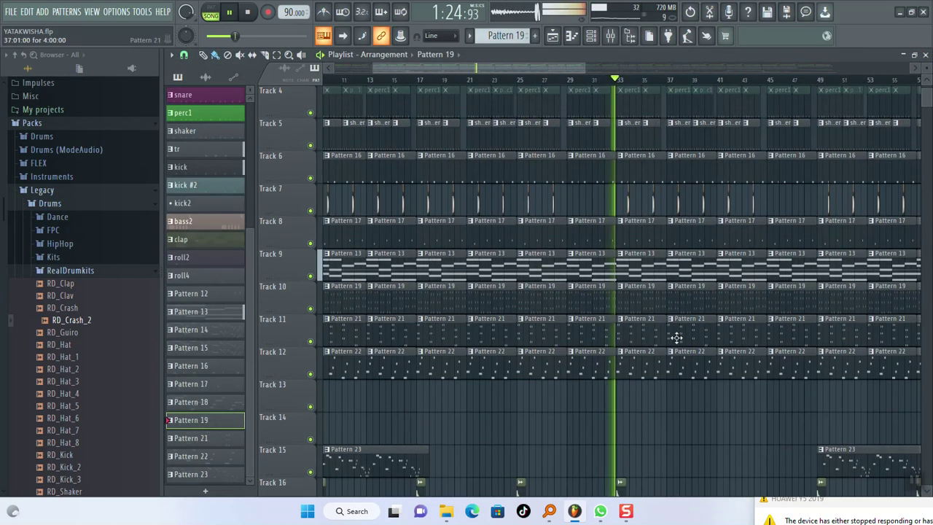
scroll(570, 361, up, 4)
scroll(561, 388, up, 1)
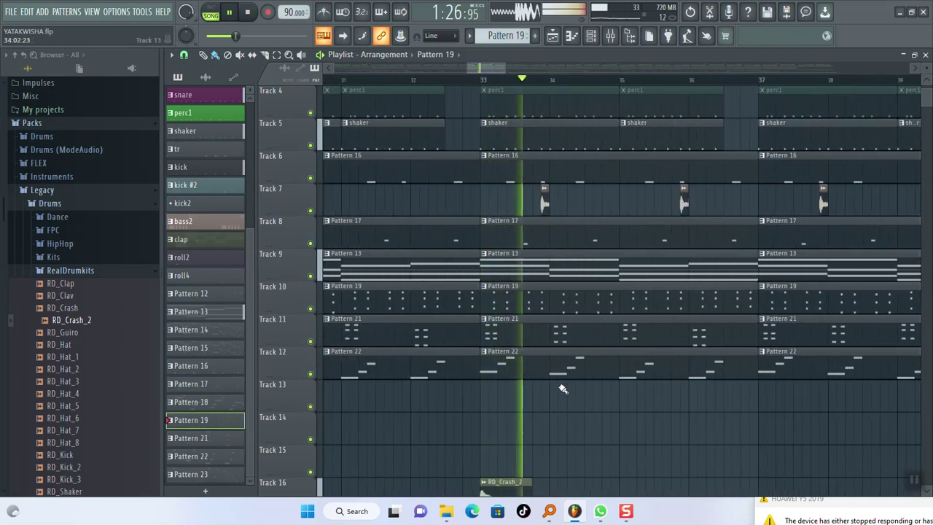
double_click(564, 364)
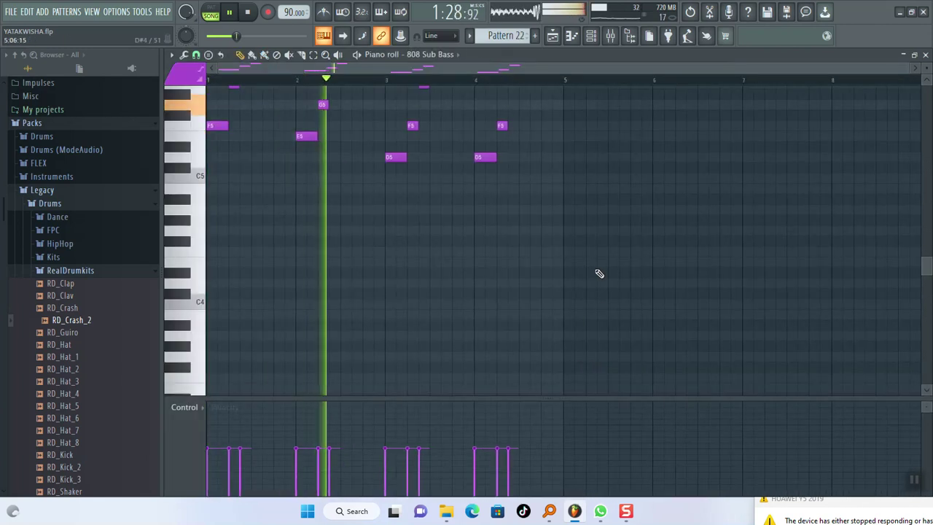
scroll(601, 274, up, 4)
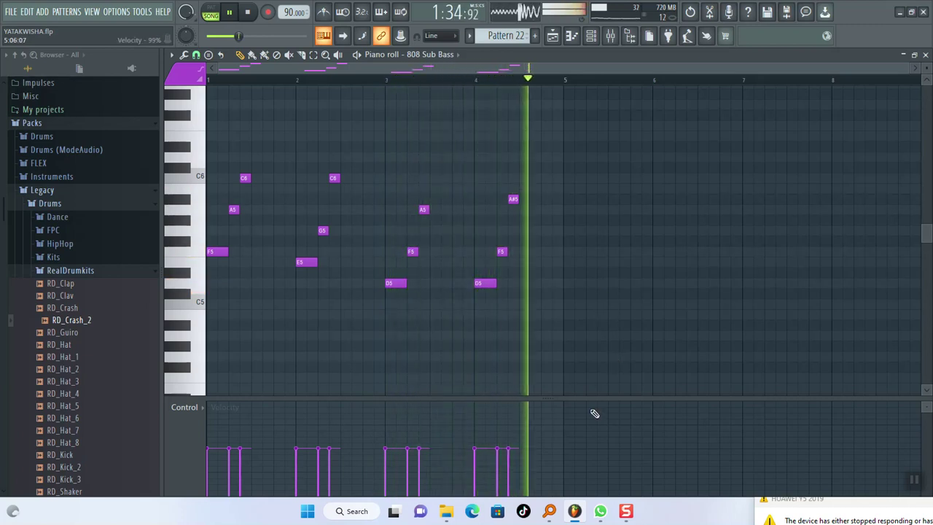
Step: Raise the velocities of all 808 Sub Bass notes in Pattern 22 slightly to one even level and return to the playlist
click(509, 423)
drag(514, 435, 181, 435)
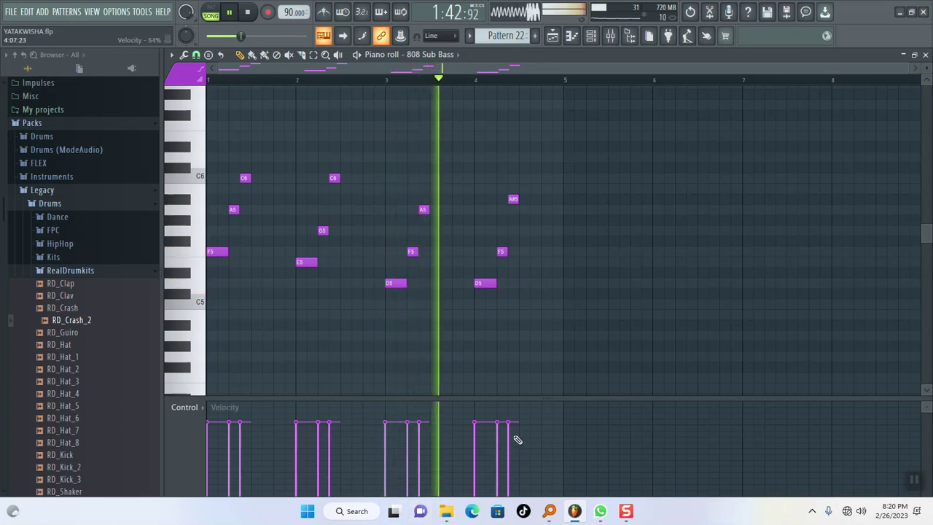
drag(516, 441, 169, 448)
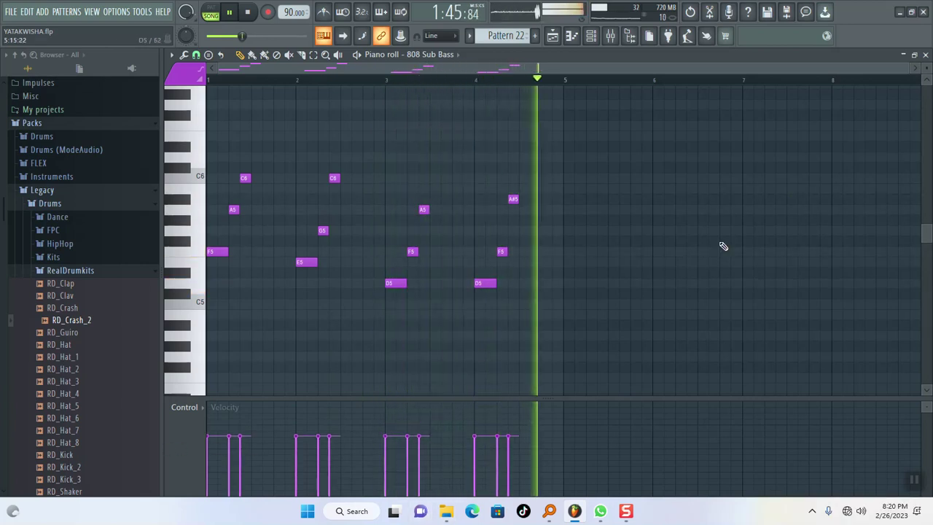
click(926, 55)
click(868, 53)
Step: Examine the reFX Nexus #2 chord notes of Pattern 13 on Track 9 in the piano roll and return to the playlist
scroll(656, 219, down, 8)
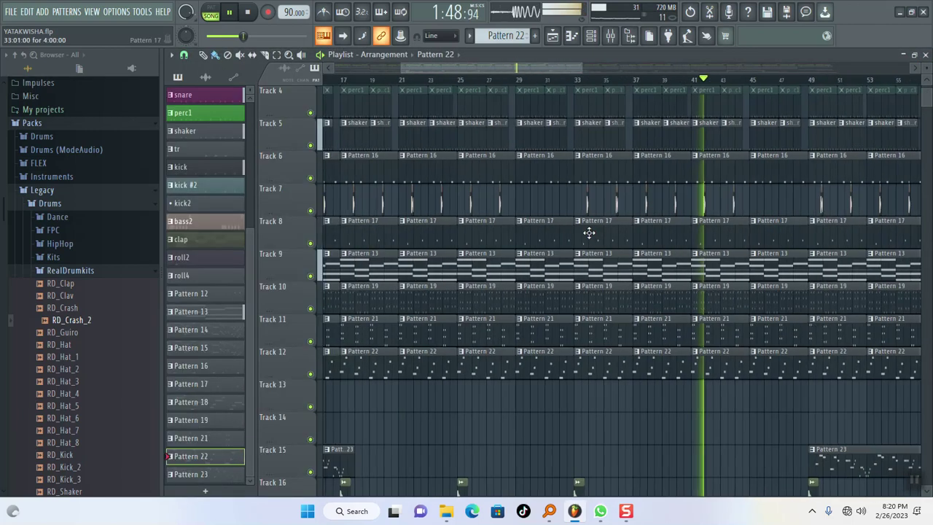
scroll(648, 396, up, 5)
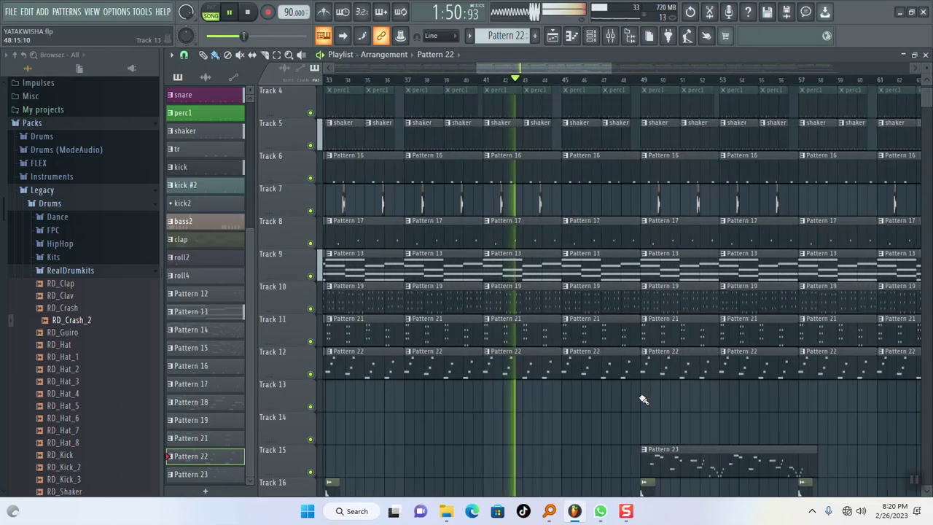
scroll(623, 408, up, 2)
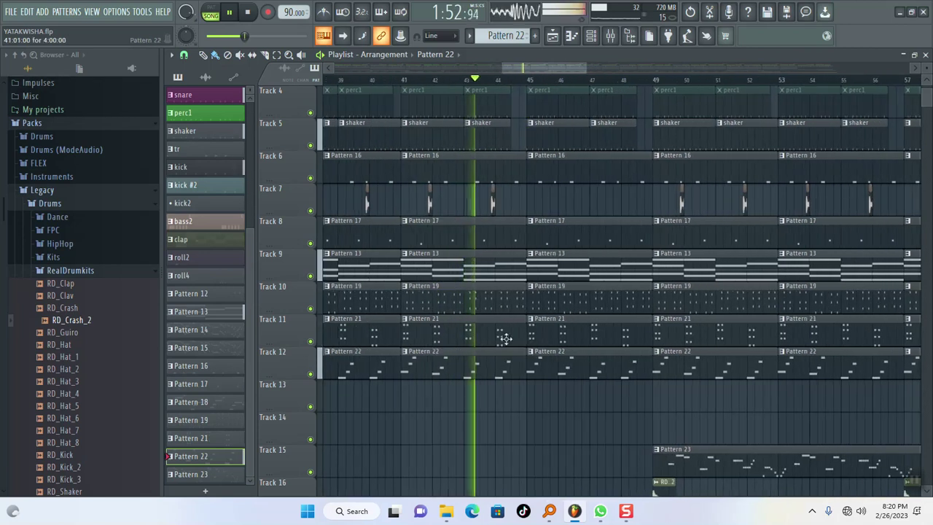
double_click(503, 265)
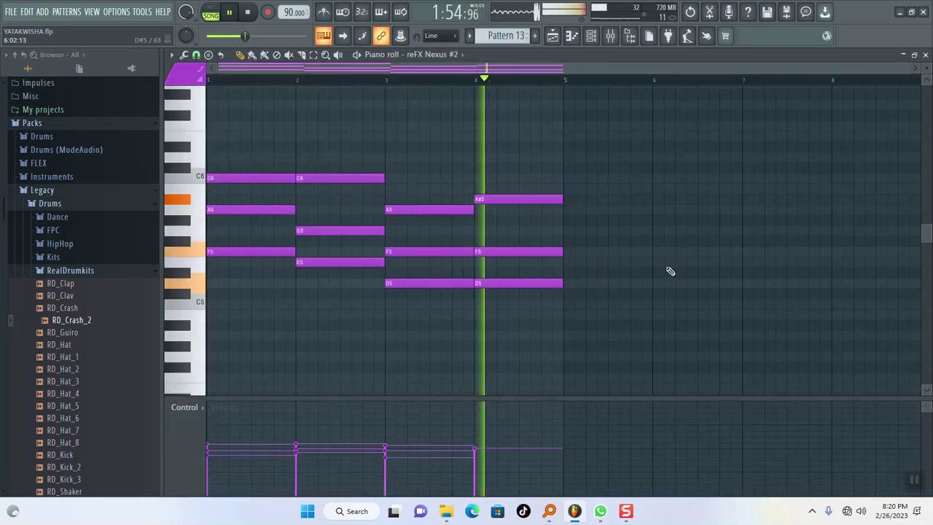
click(926, 56)
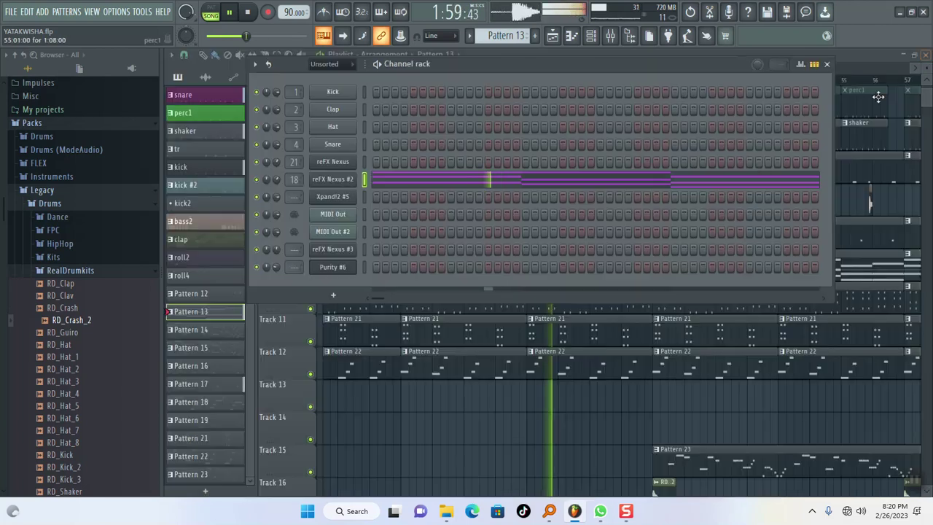
click(872, 56)
Step: Review the playlist arrangement from bar 49 onward, including the Pattern 23 and Pattern 18 clips on Tracks 15 and 18
scroll(634, 273, down, 8)
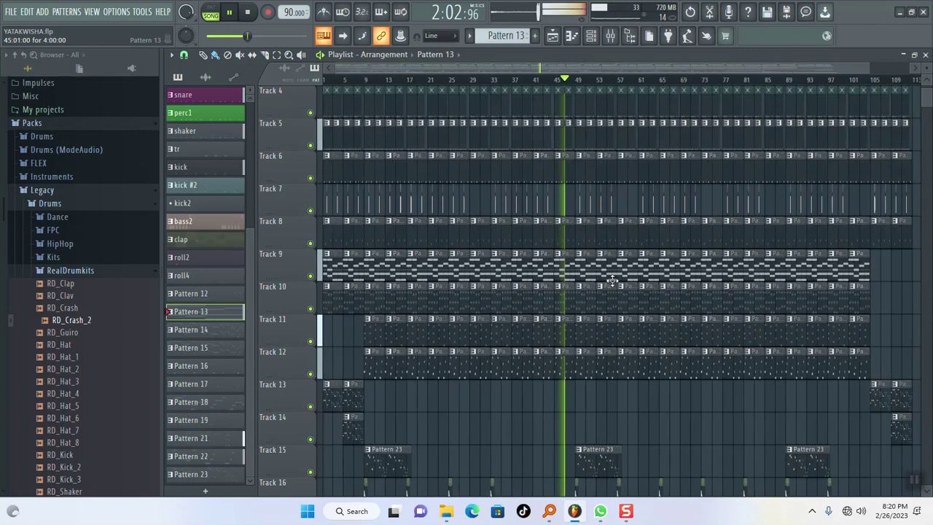
scroll(650, 272, down, 3)
scroll(604, 323, up, 8)
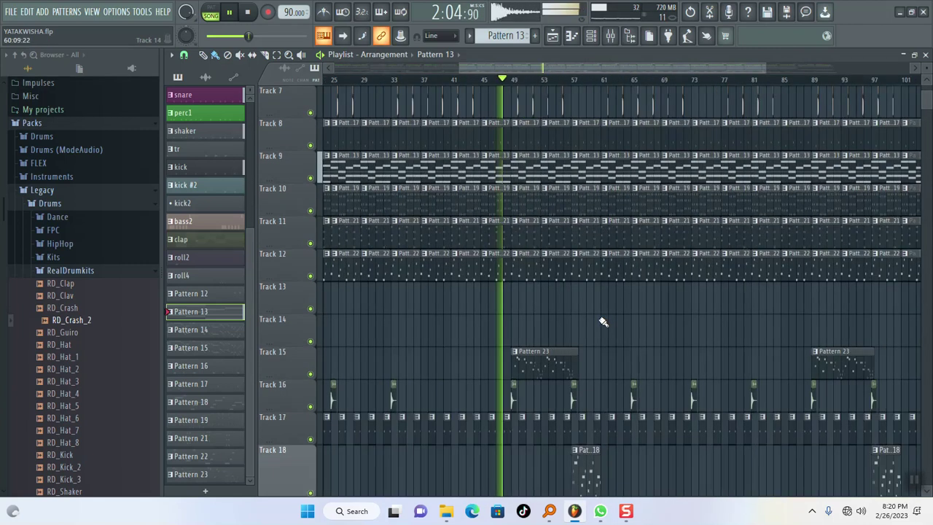
scroll(620, 271, down, 3)
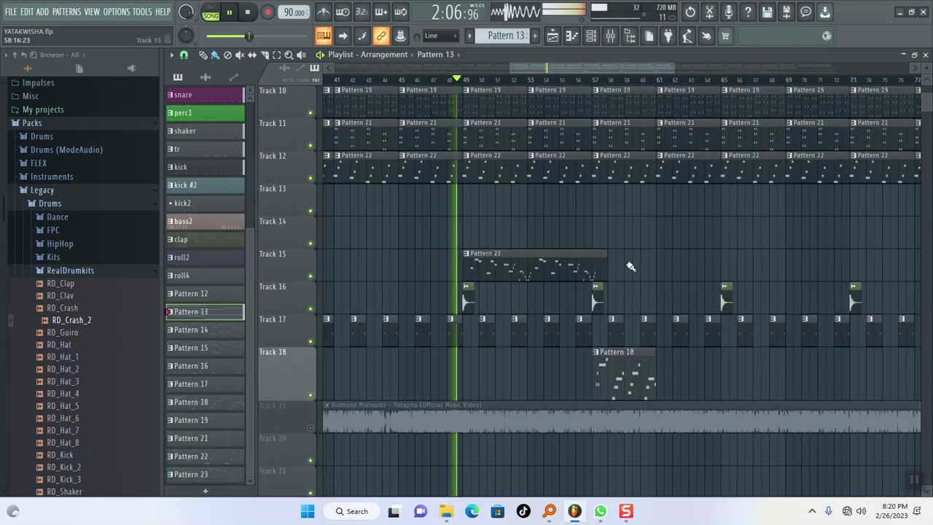
Step: Examine the reFX Nexus #3 melody notes of Pattern 23 on Track 15 in the piano roll and return to the playlist
scroll(656, 260, down, 8)
scroll(634, 260, up, 10)
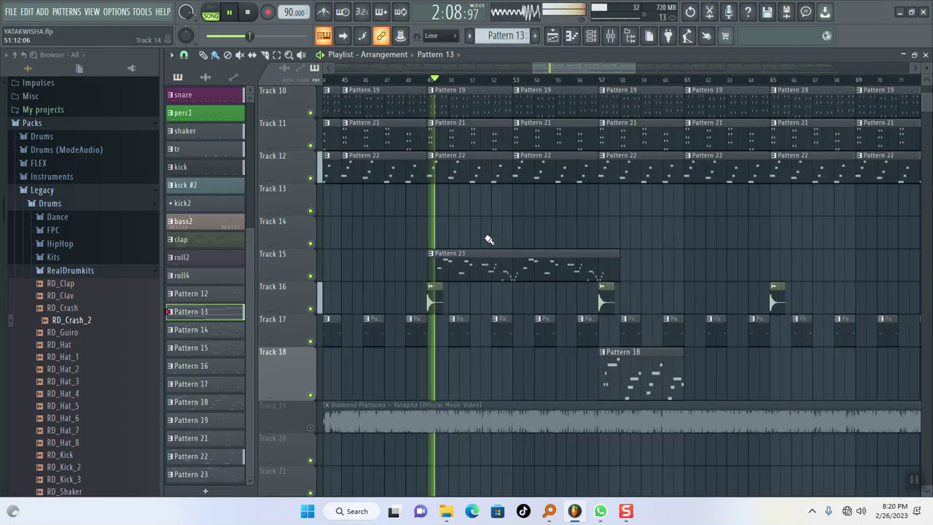
double_click(468, 261)
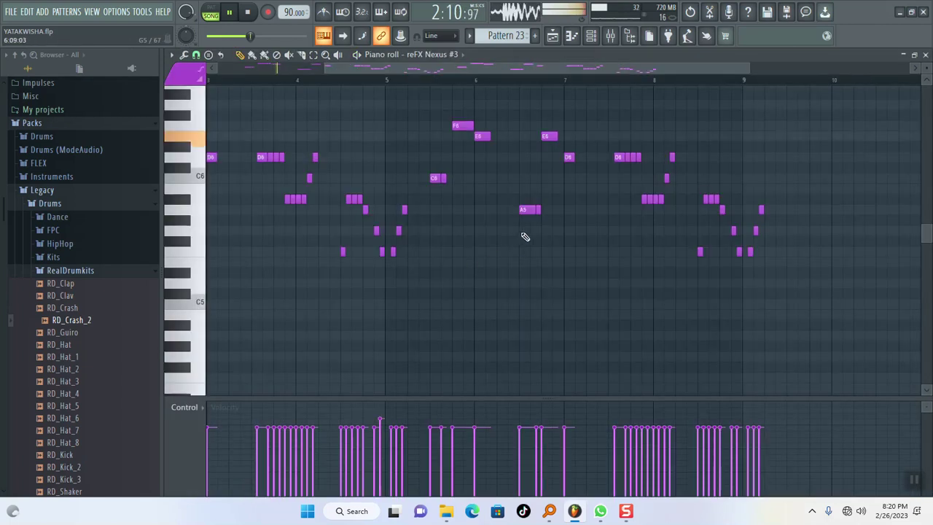
scroll(429, 306, up, 1)
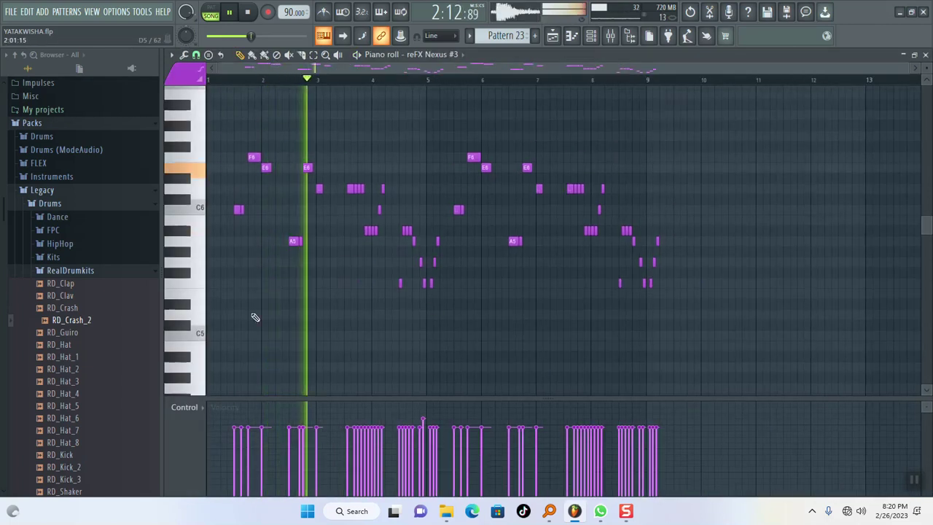
scroll(237, 281, up, 3)
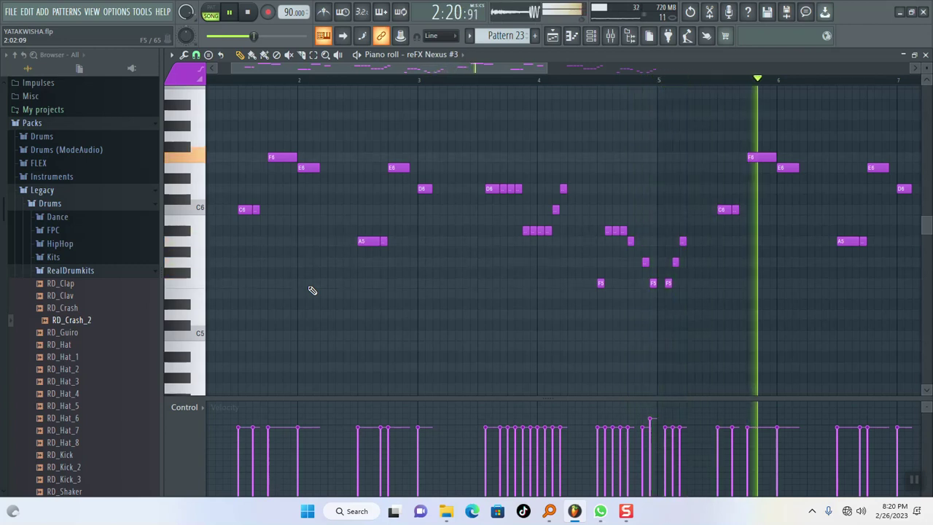
scroll(312, 290, down, 3)
scroll(312, 290, down, 2)
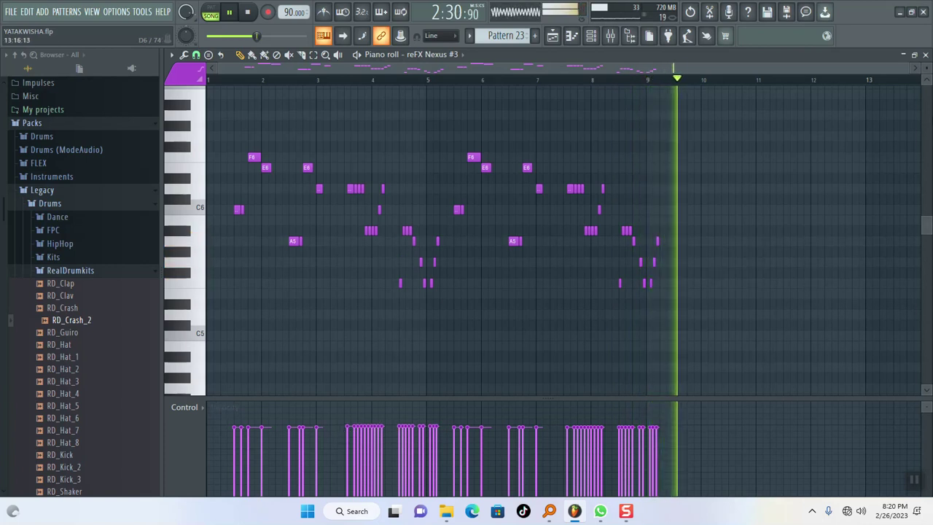
click(925, 55)
click(859, 56)
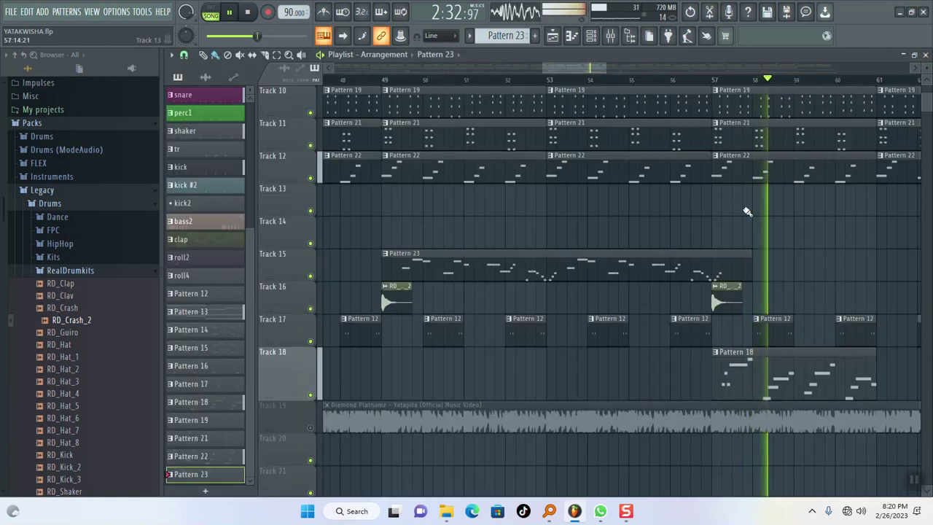
Step: Examine the Purity #5 chord notes of Pattern 19 on Track 10 in the piano roll and return to the playlist
ctrl+scroll(634, 209, up, 5)
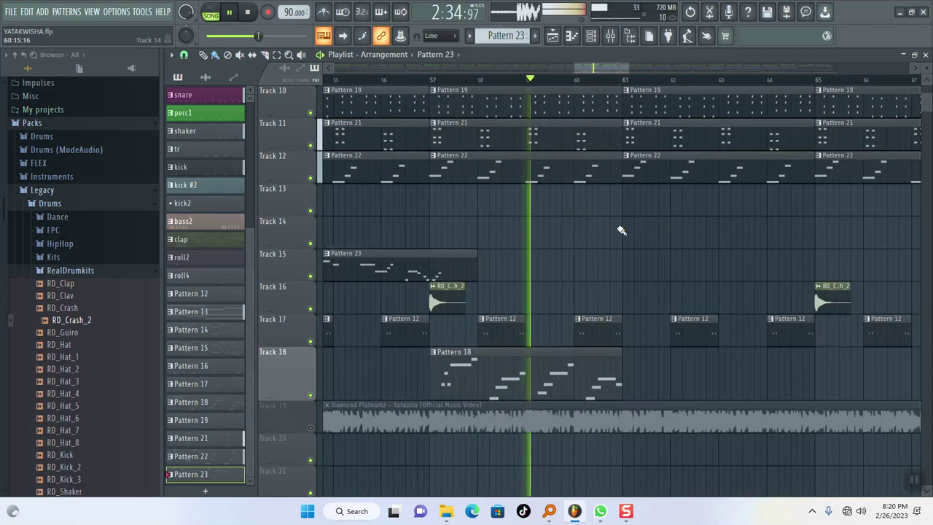
scroll(598, 262, up, 4)
ctrl+scroll(581, 300, up, 2)
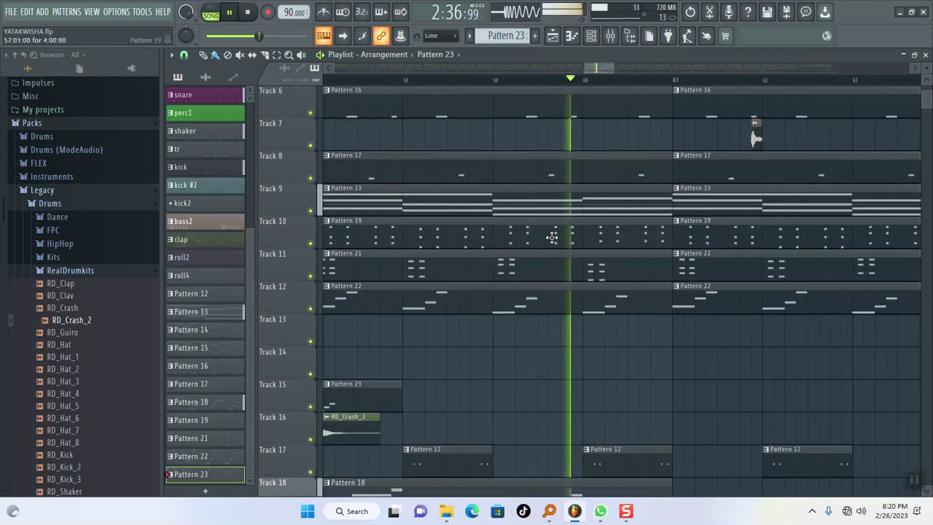
double_click(551, 240)
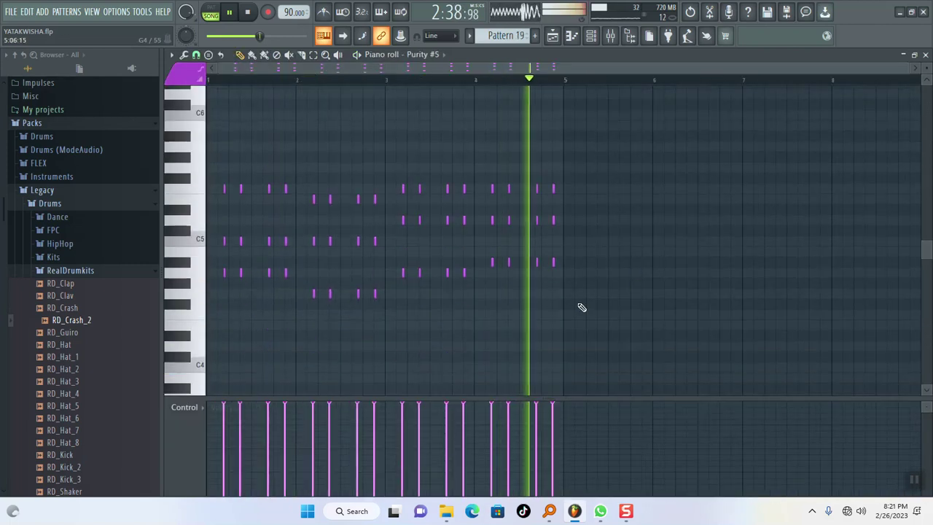
ctrl+scroll(236, 294, up, 3)
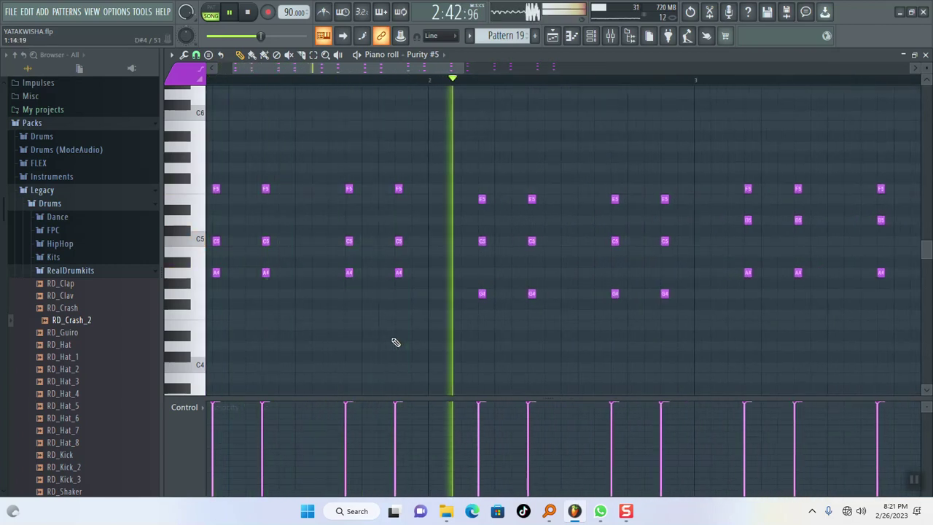
scroll(396, 343, down, 2)
scroll(397, 343, down, 1)
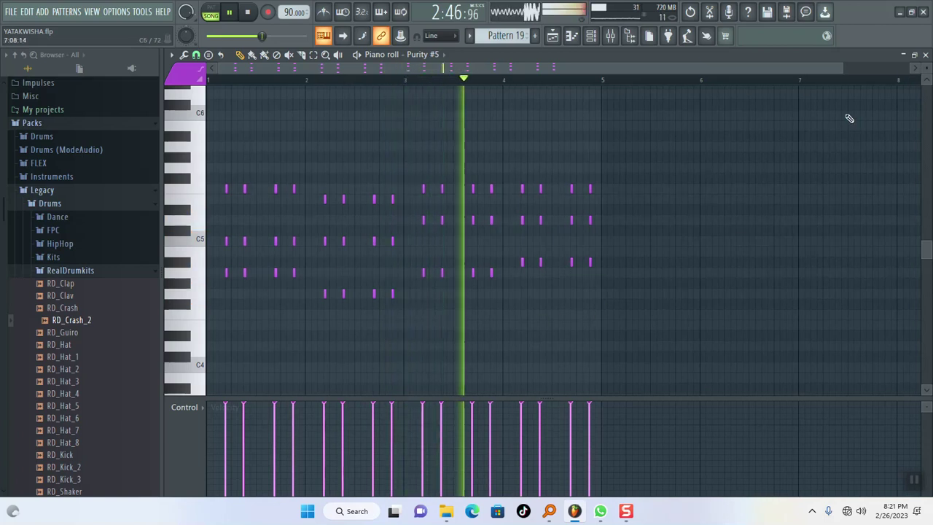
click(926, 55)
click(871, 53)
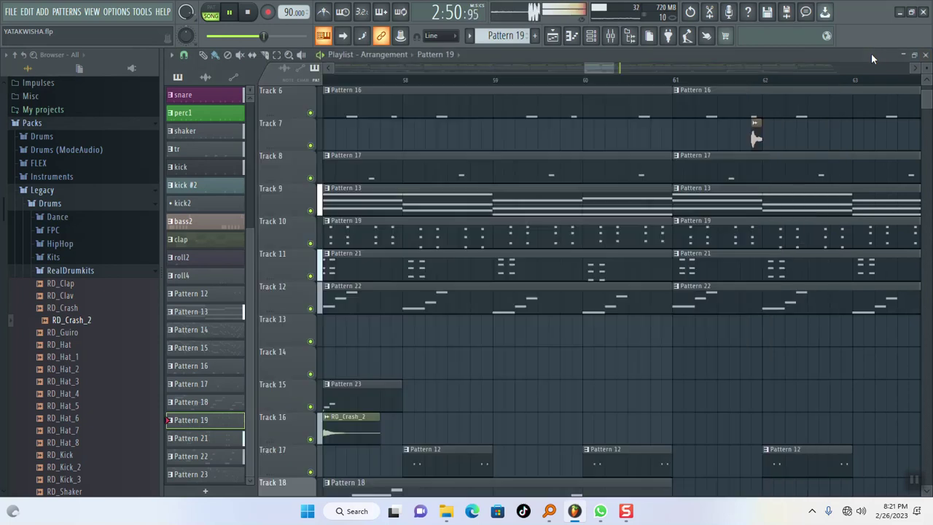
Step: Examine the Xpand!2 #5 chord notes of Pattern 21 on Track 11 in the piano roll and return to the playlist
scroll(639, 328, up, 4)
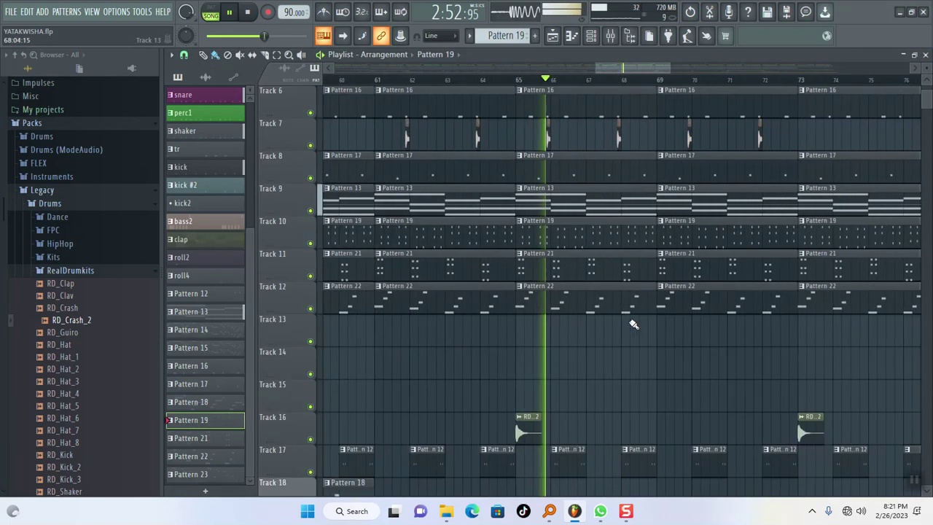
double_click(546, 267)
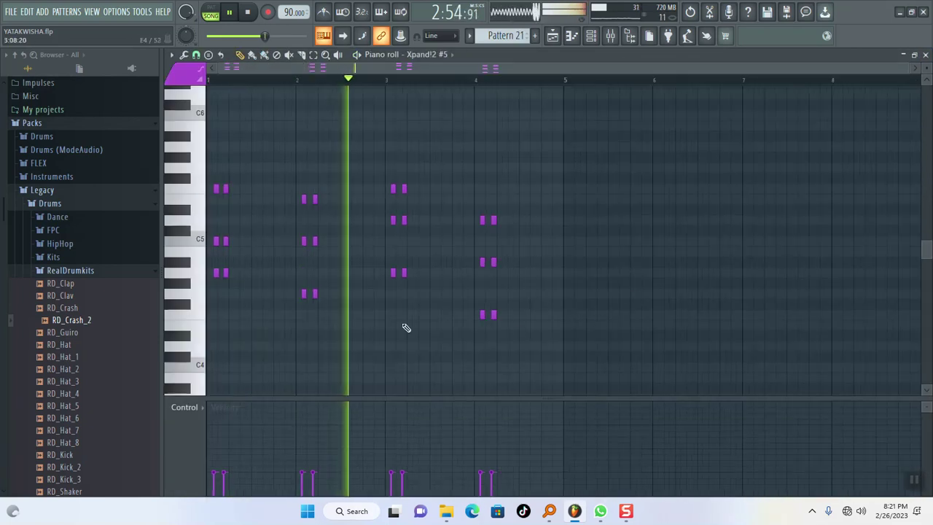
scroll(339, 291, up, 3)
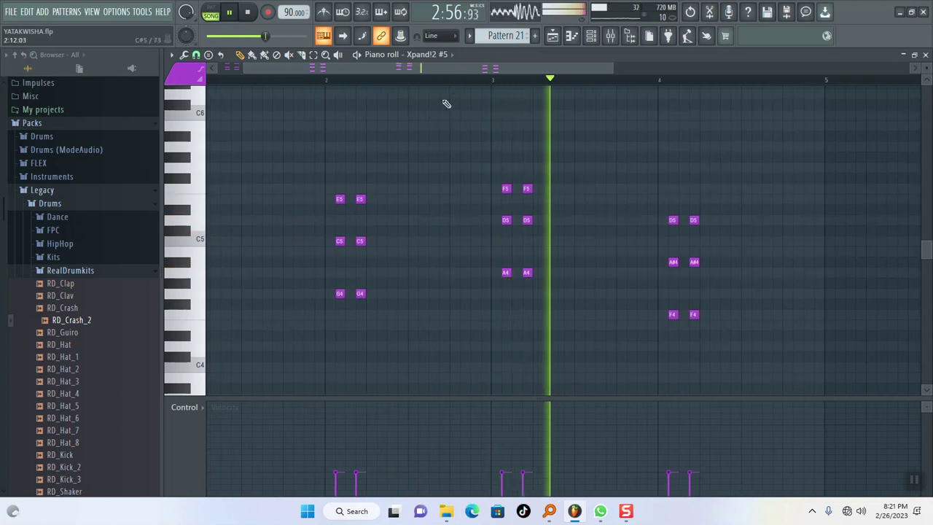
drag(455, 67, 354, 85)
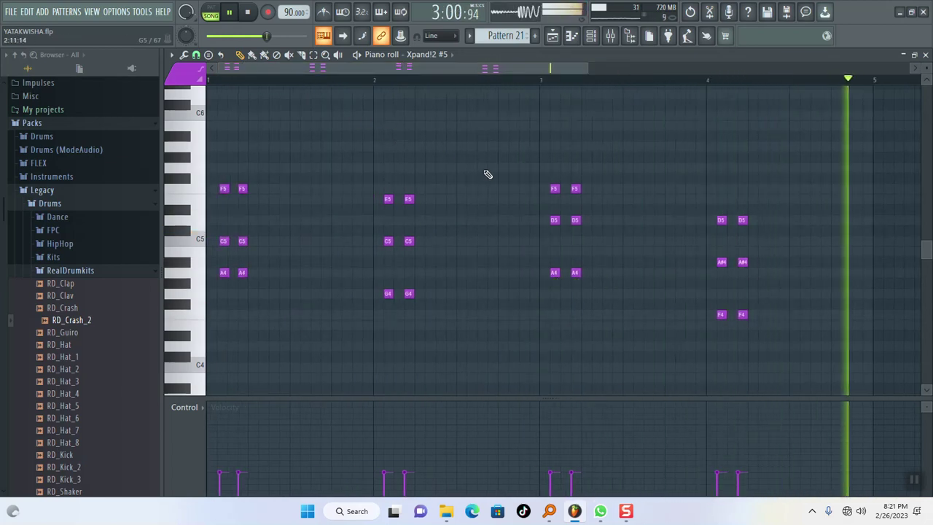
scroll(503, 178, down, 4)
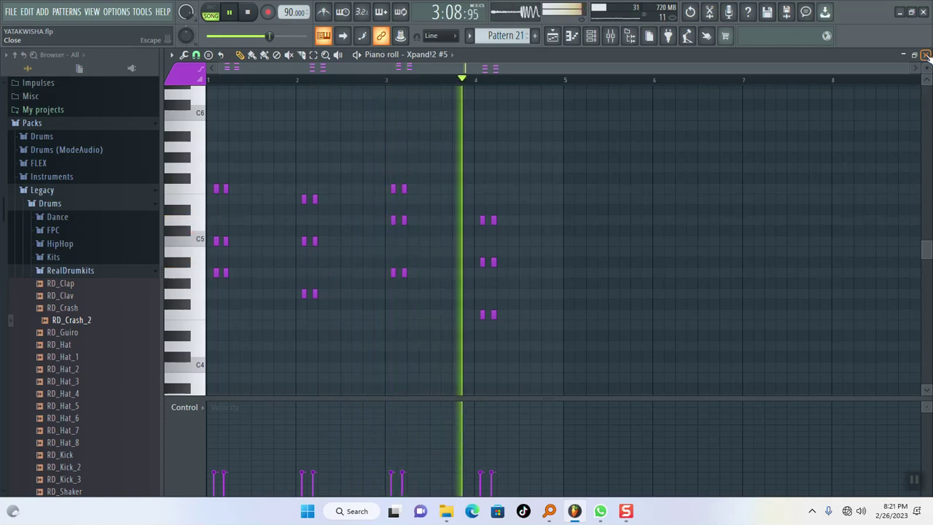
click(926, 55)
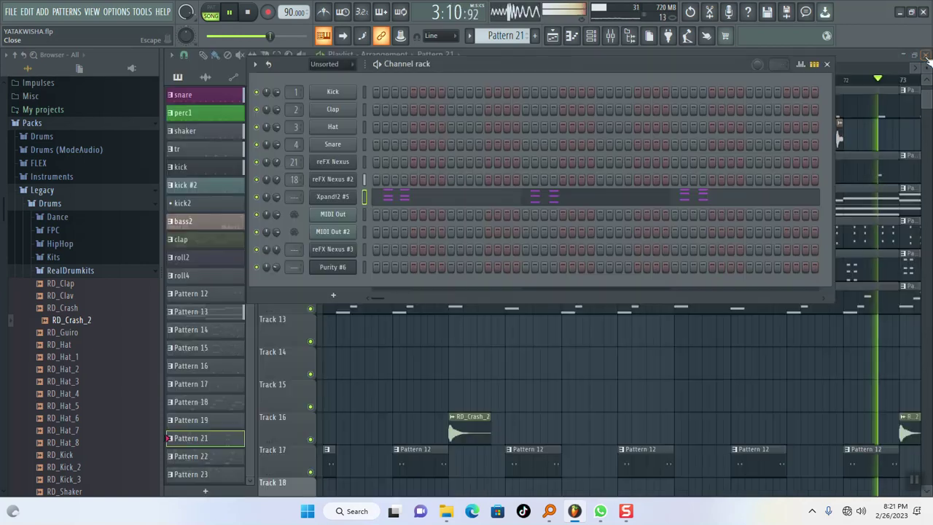
click(872, 57)
Step: Review the playlist arrangement around bars 70 to 89, covering the drum clips and melodic patterns on Tracks 1 to 12
ctrl+scroll(579, 293, down, 5)
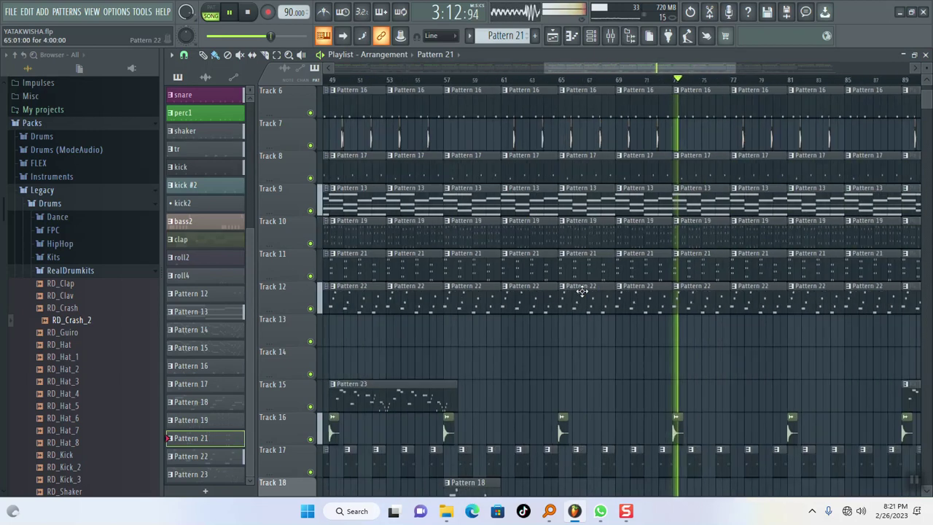
ctrl+scroll(579, 292, down, 3)
ctrl+scroll(646, 328, up, 10)
scroll(652, 325, up, 3)
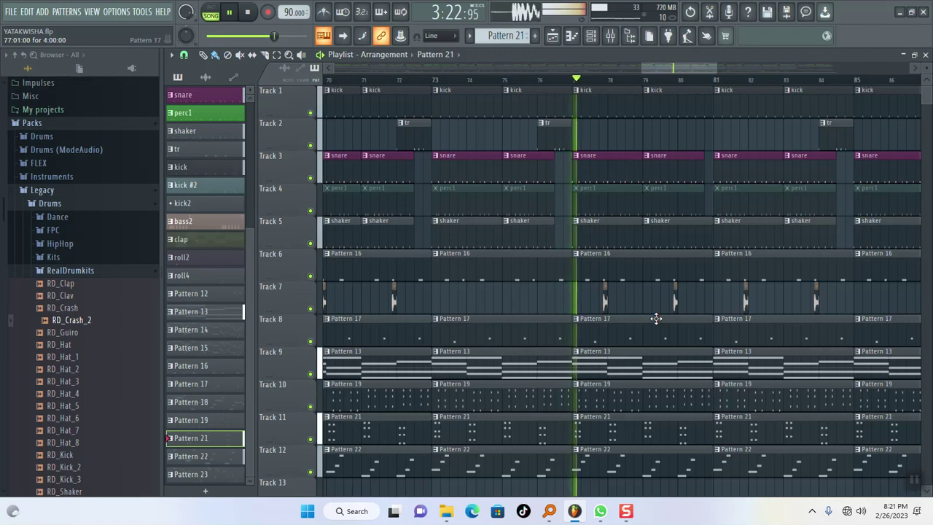
ctrl+scroll(611, 326, down, 2)
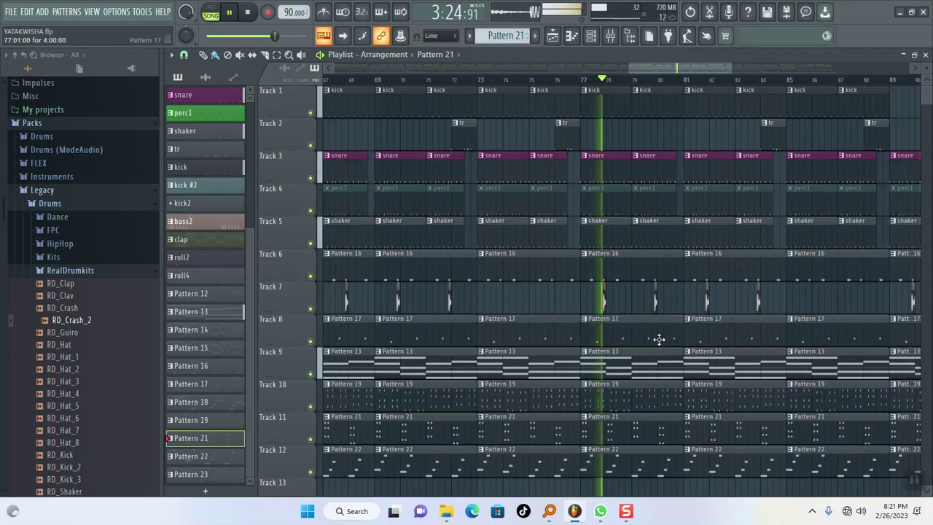
ctrl+scroll(658, 339, up, 3)
ctrl+scroll(616, 337, down, 3)
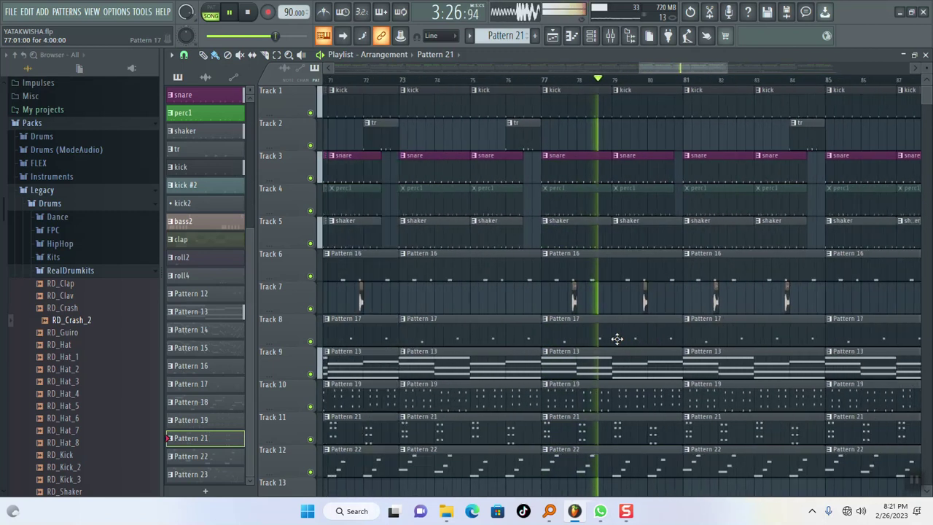
ctrl+scroll(681, 421, up, 4)
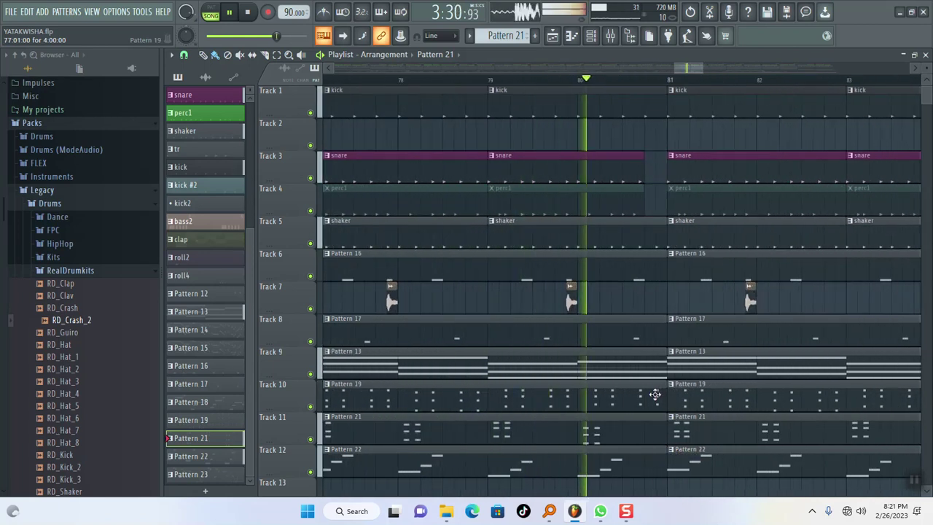
scroll(656, 391, down, 5)
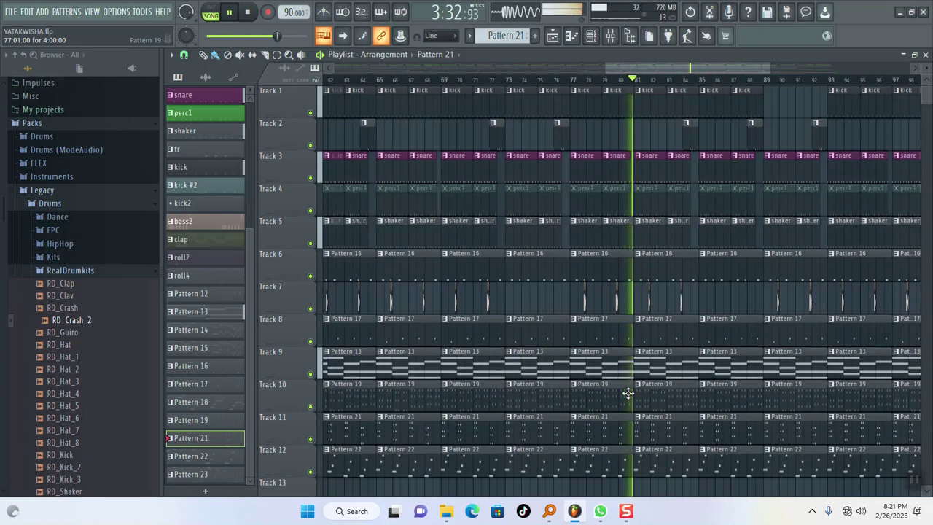
scroll(627, 393, down, 3)
scroll(700, 392, up, 8)
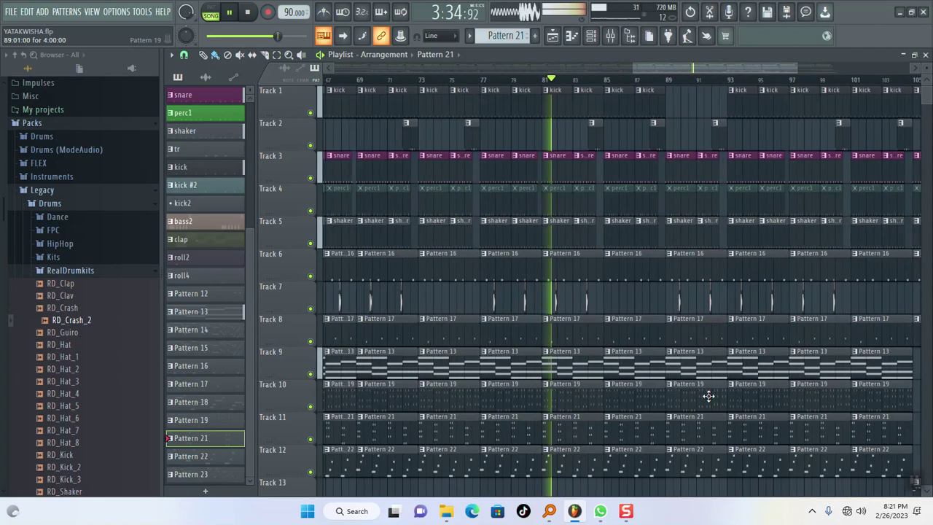
Step: Review the arrangement from bar 89 to the song's end, including Pattern 23, Pattern 18 and the closing Pattern 14 and 15 clips
scroll(685, 382, down, 5)
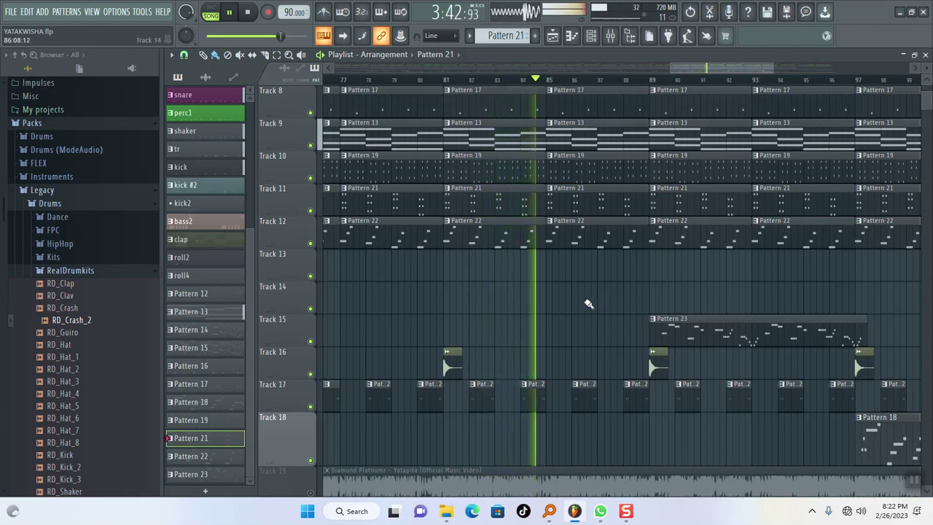
scroll(580, 305, down, 3)
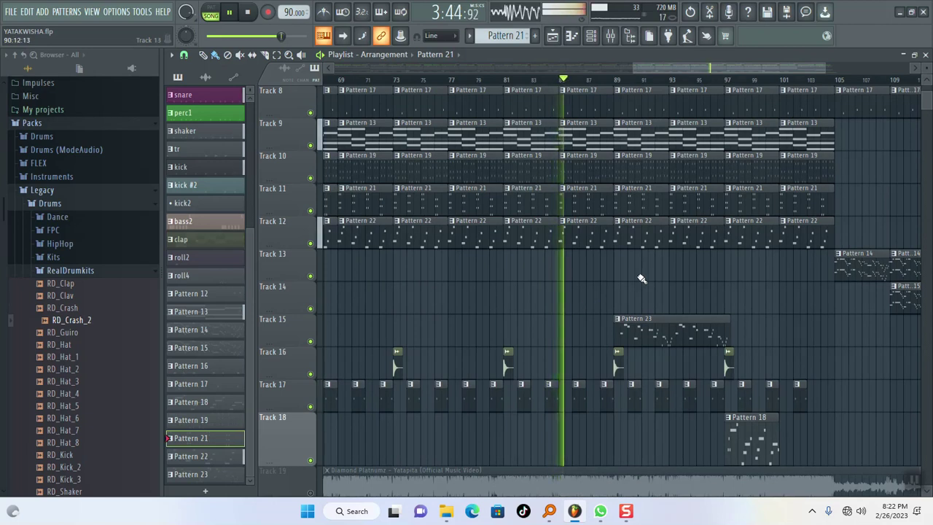
scroll(636, 278, up, 4)
scroll(636, 283, up, 3)
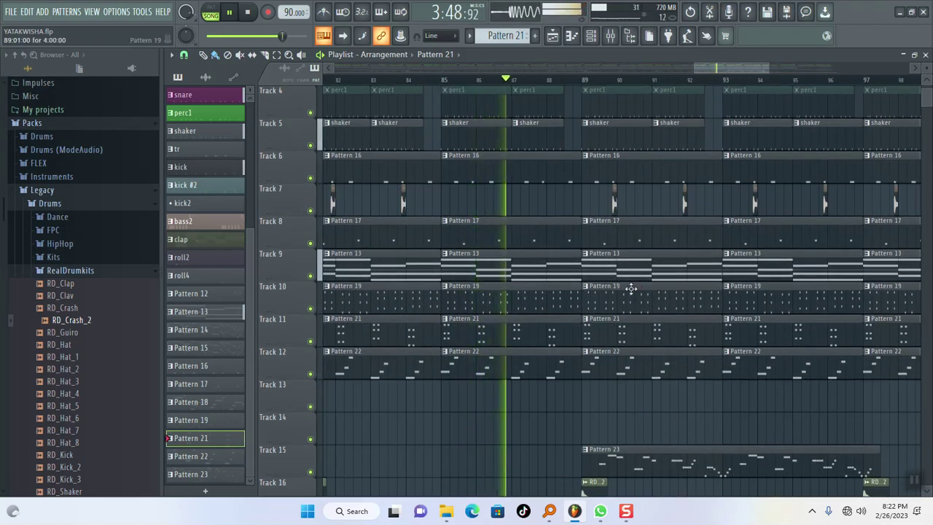
scroll(623, 395, up, 3)
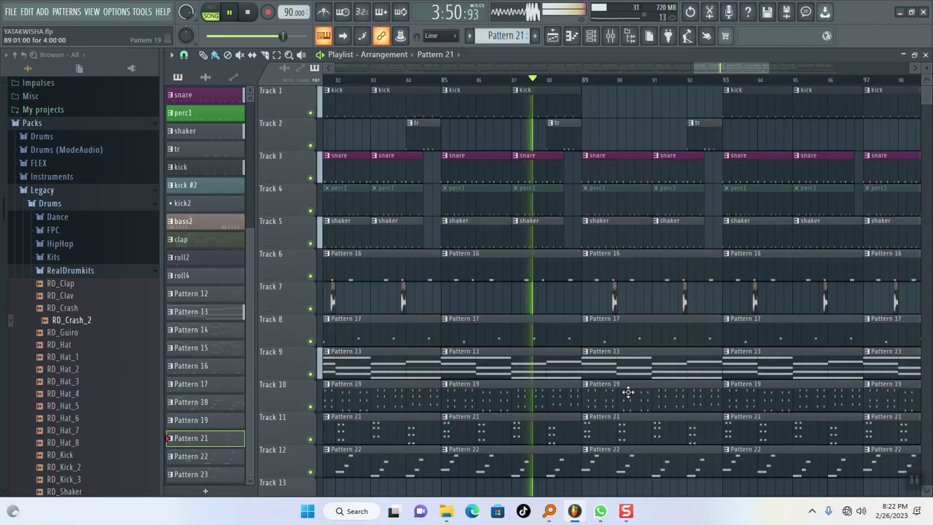
scroll(627, 392, down, 5)
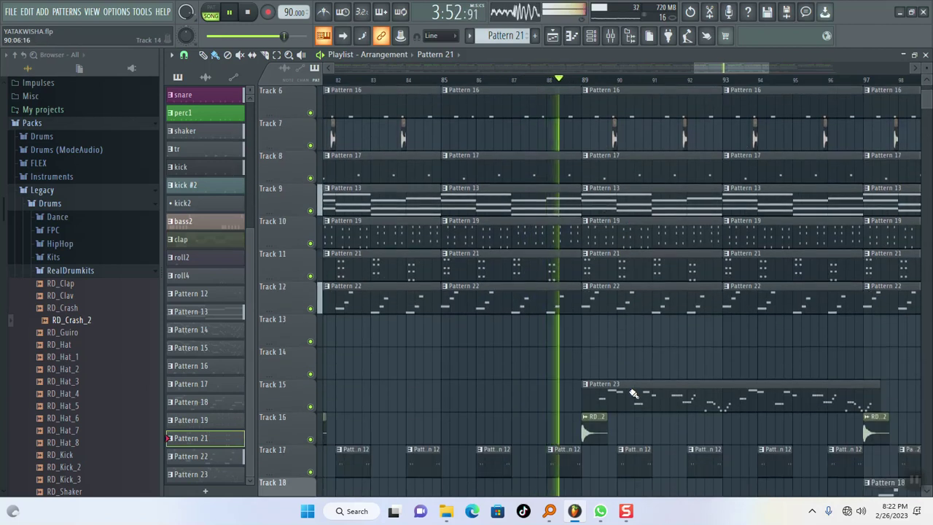
scroll(631, 387, up, 5)
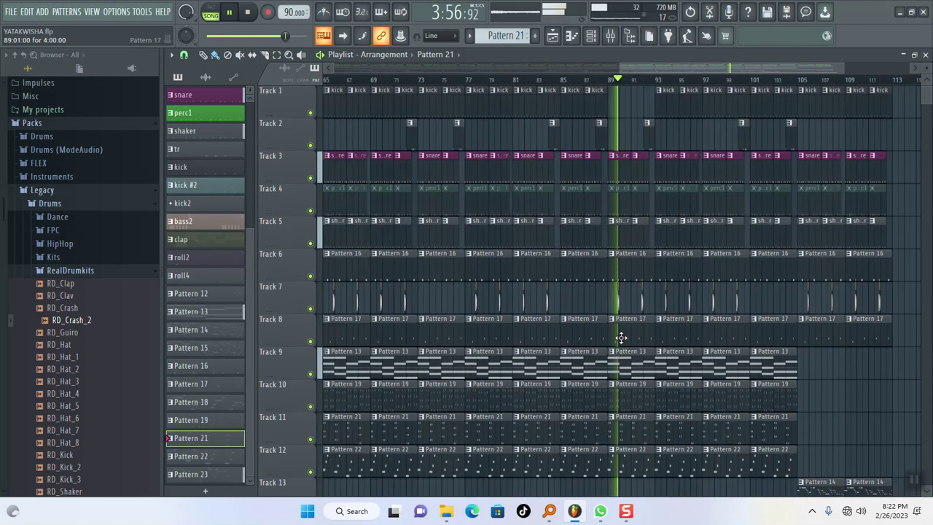
scroll(684, 340, down, 5)
scroll(731, 366, up, 5)
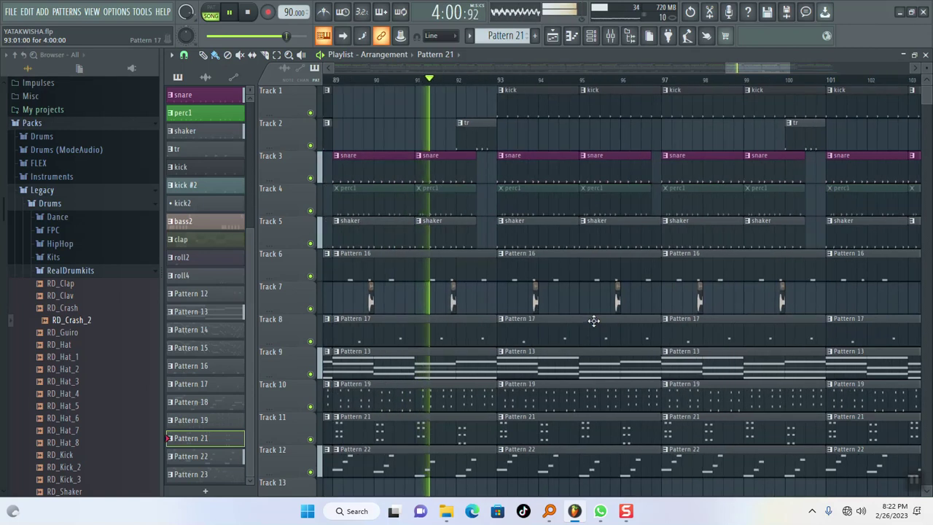
scroll(596, 320, down, 2)
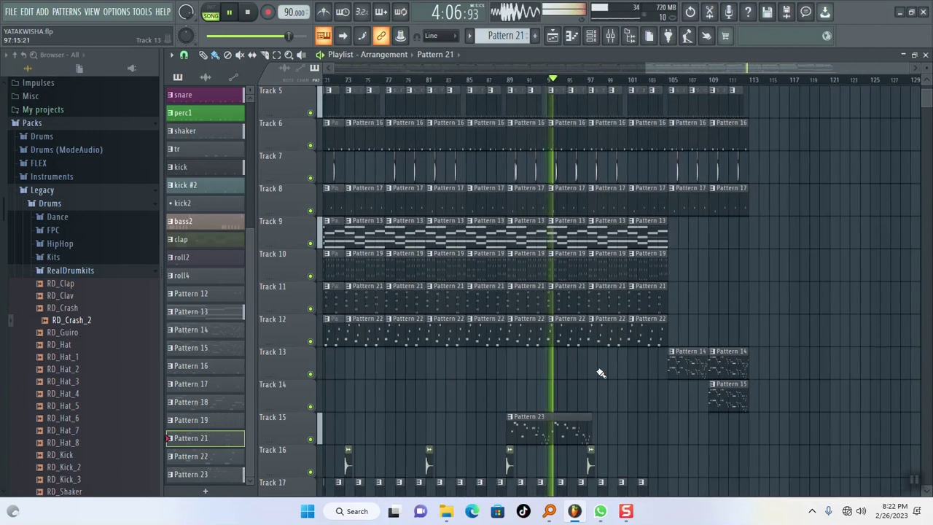
scroll(600, 373, down, 1)
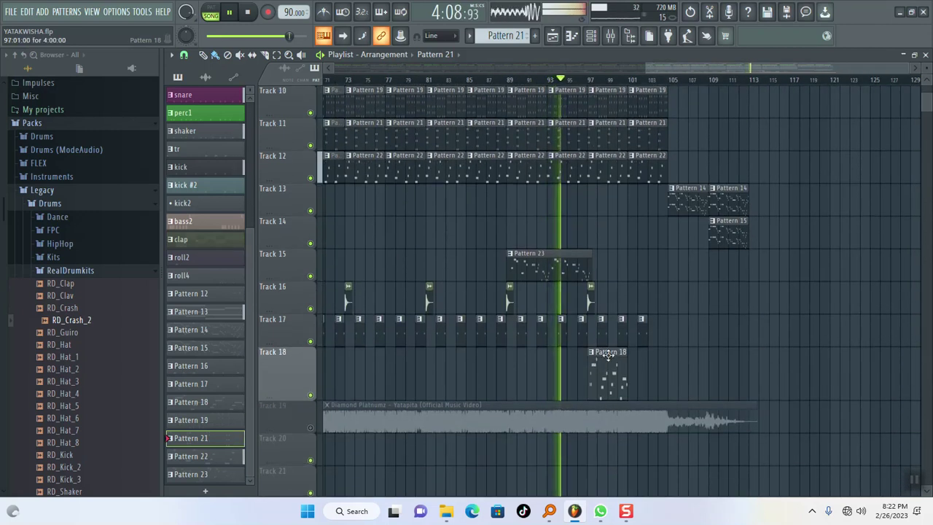
scroll(639, 283, up, 4)
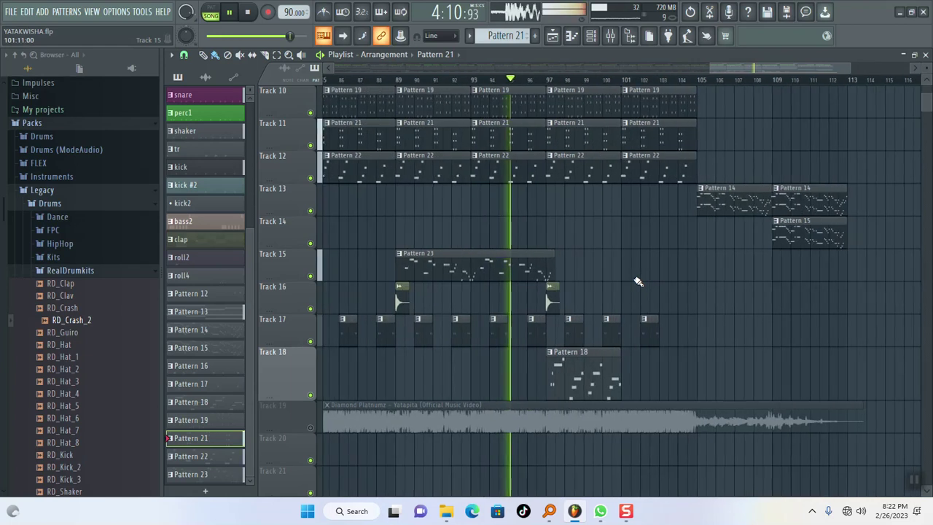
Step: Review the arrangement from bar 95 to bar 105 during playback, covering the drum, melodic, crash and Pattern 18 clips on Tracks 4 to 18
scroll(576, 272, up, 2)
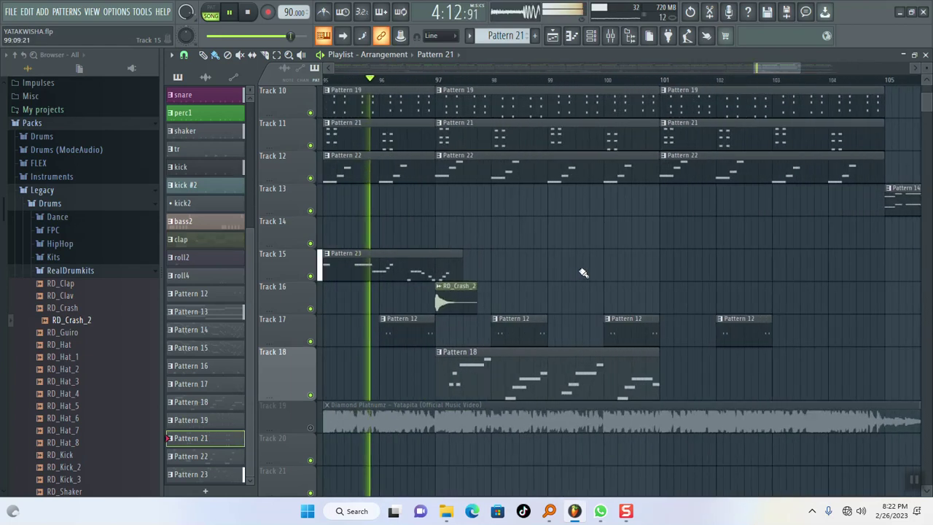
scroll(584, 273, up, 2)
scroll(586, 272, up, 1)
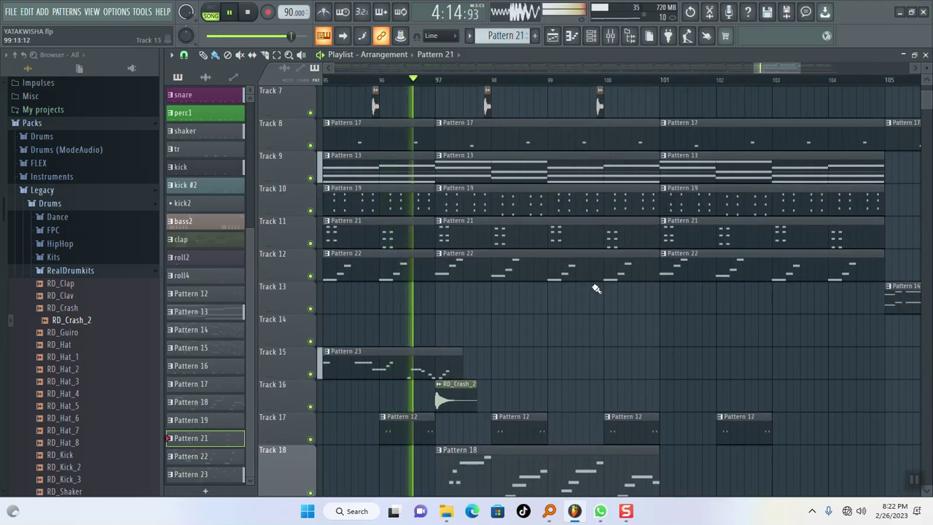
scroll(592, 288, up, 2)
scroll(594, 293, down, 4)
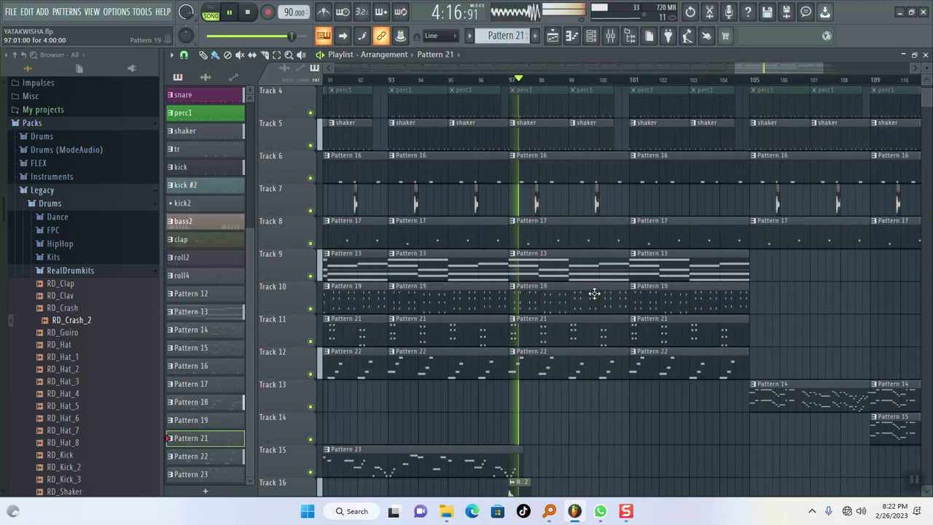
scroll(595, 293, down, 1)
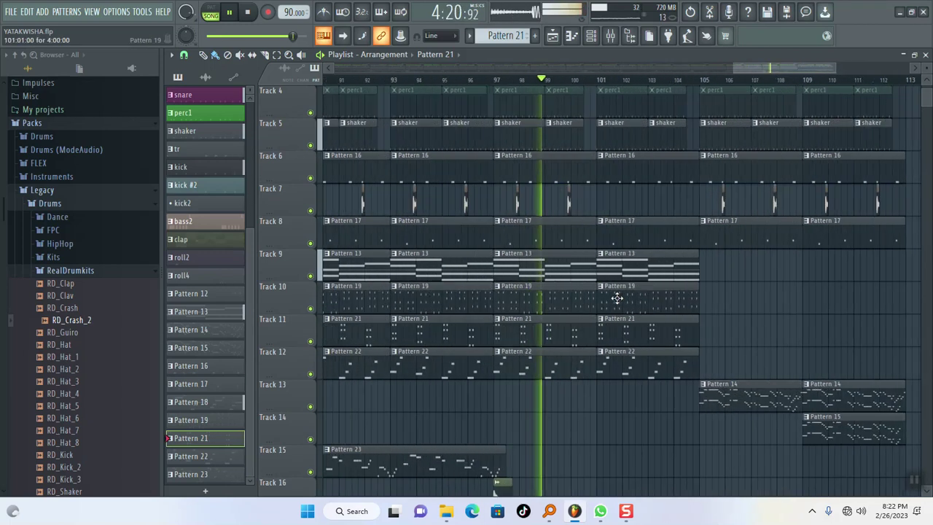
scroll(621, 295, down, 3)
scroll(621, 296, up, 5)
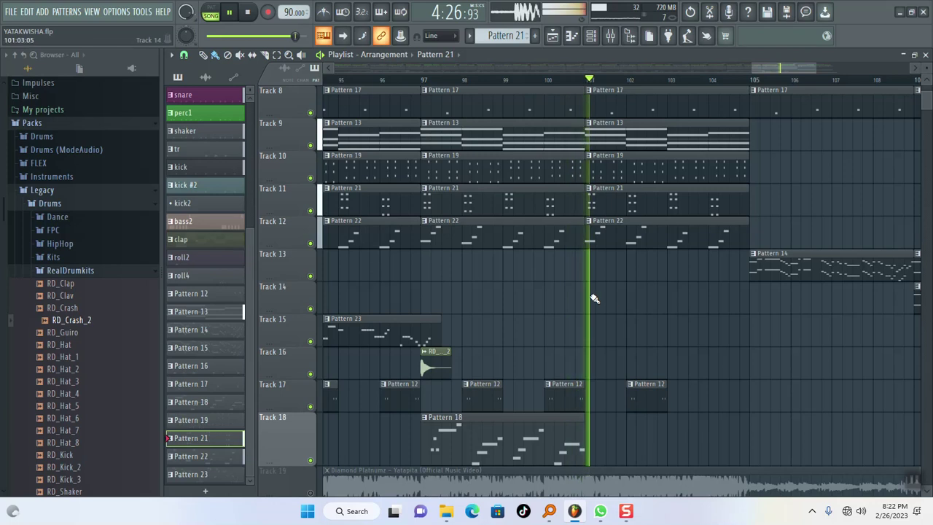
Step: Examine the reFX Nexus melody notes of Pattern 14 on Track 13 in the piano roll and return to the playlist
scroll(586, 298, down, 2)
scroll(585, 298, down, 3)
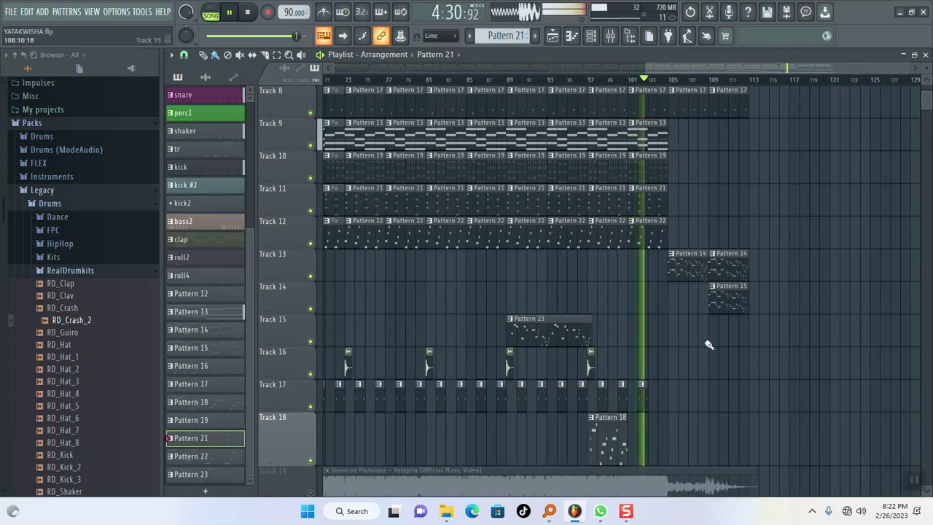
scroll(708, 345, up, 2)
scroll(683, 344, up, 1)
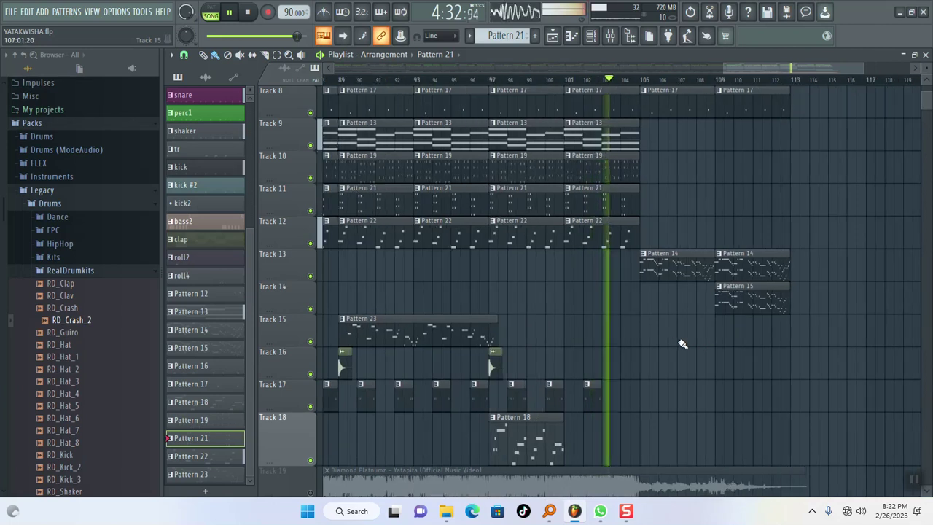
scroll(668, 343, up, 1)
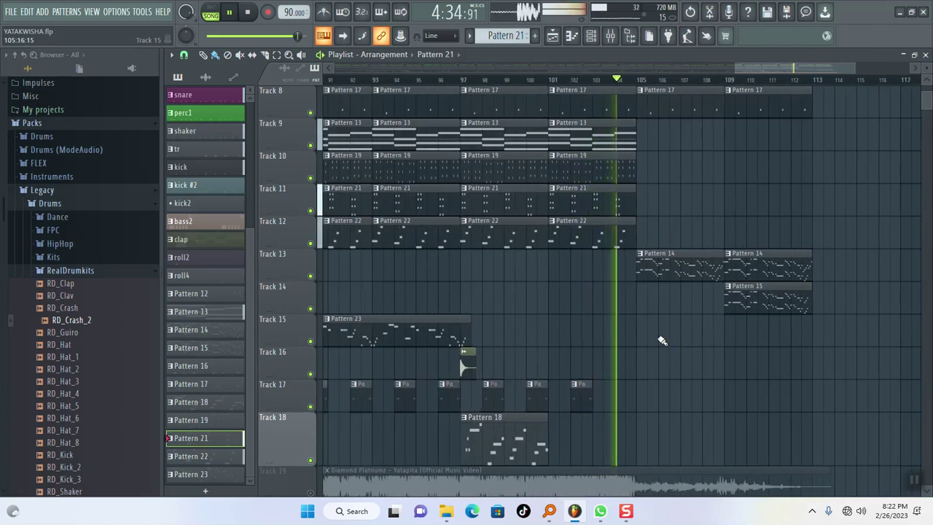
double_click(665, 266)
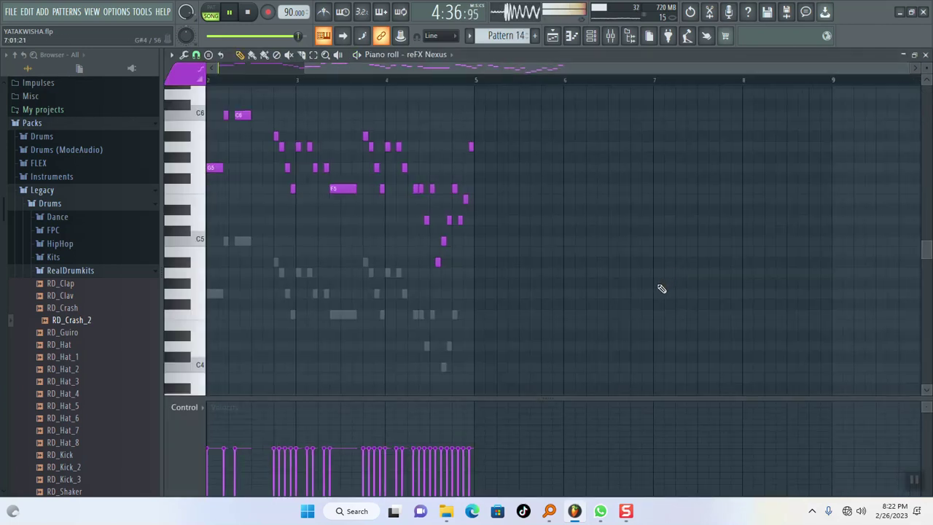
scroll(515, 297, up, 2)
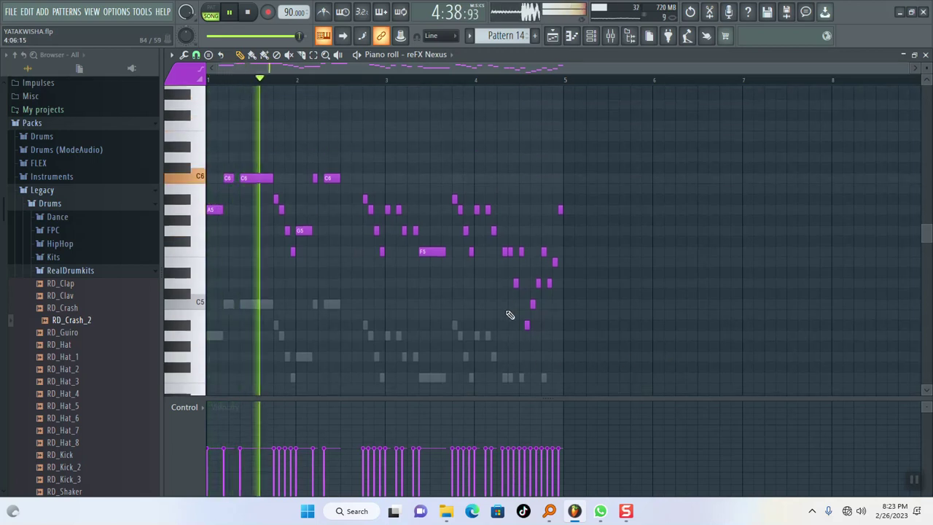
key(F5)
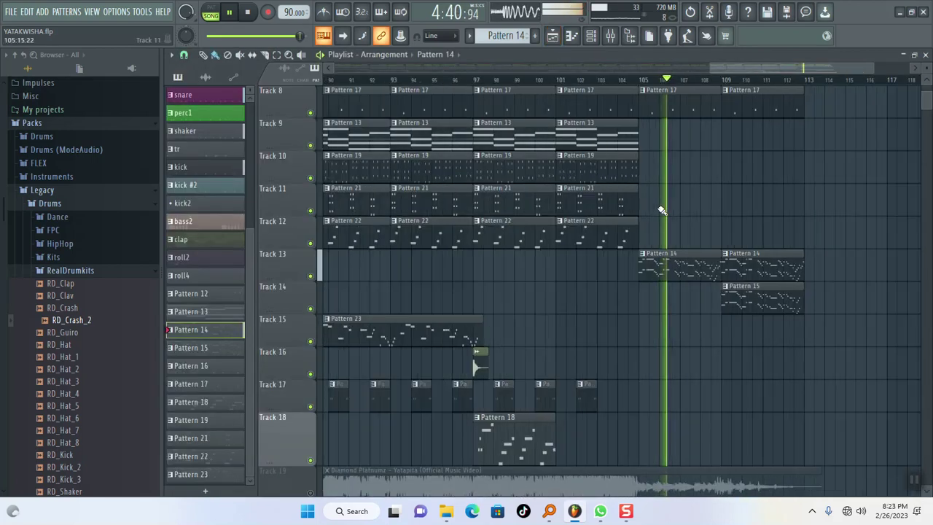
Step: Delete the drum and percussion clips on Tracks 1 to 8 from bar 105 to the end and save the project
scroll(669, 208, up, 5)
scroll(775, 271, down, 2)
drag(787, 313, 654, 66)
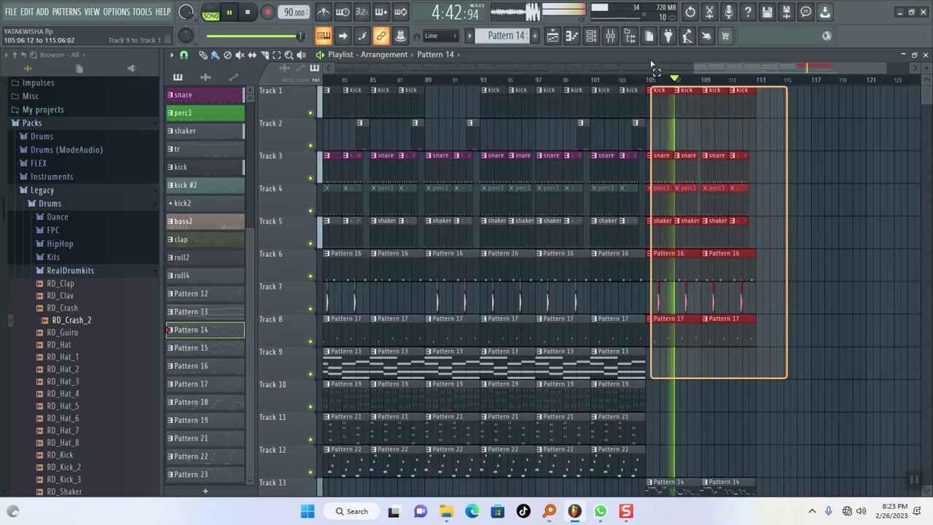
key(Delete)
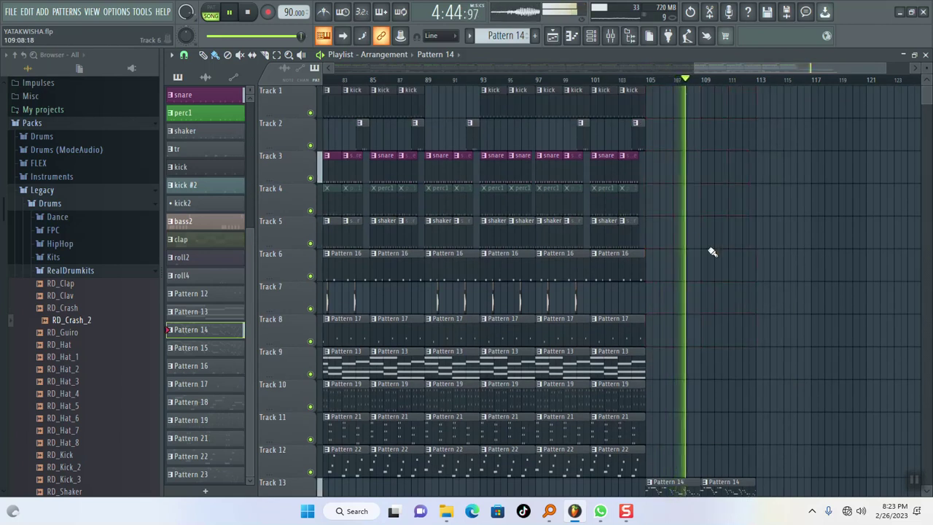
scroll(707, 241, down, 5)
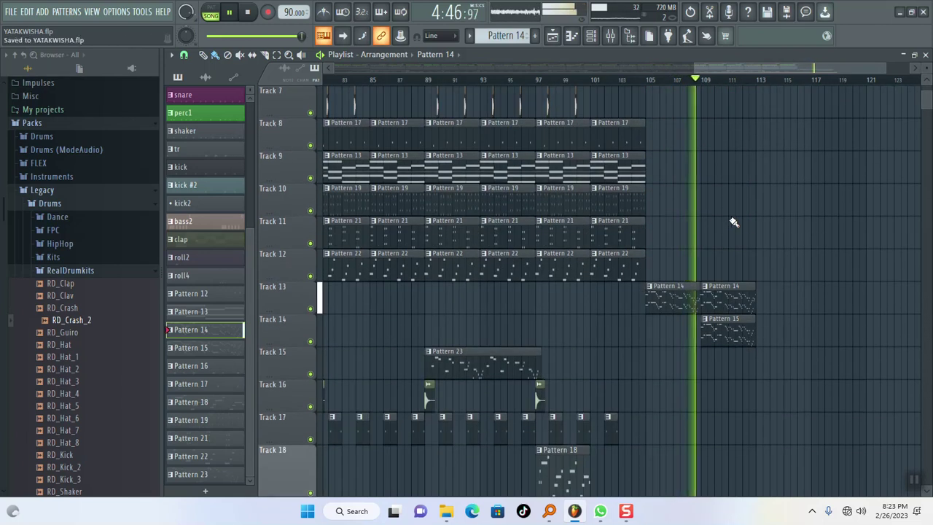
Step: Examine the reFX Nexus notes of Pattern 15 on Track 14 in the piano roll and return to the playlist
scroll(744, 239, up, 4)
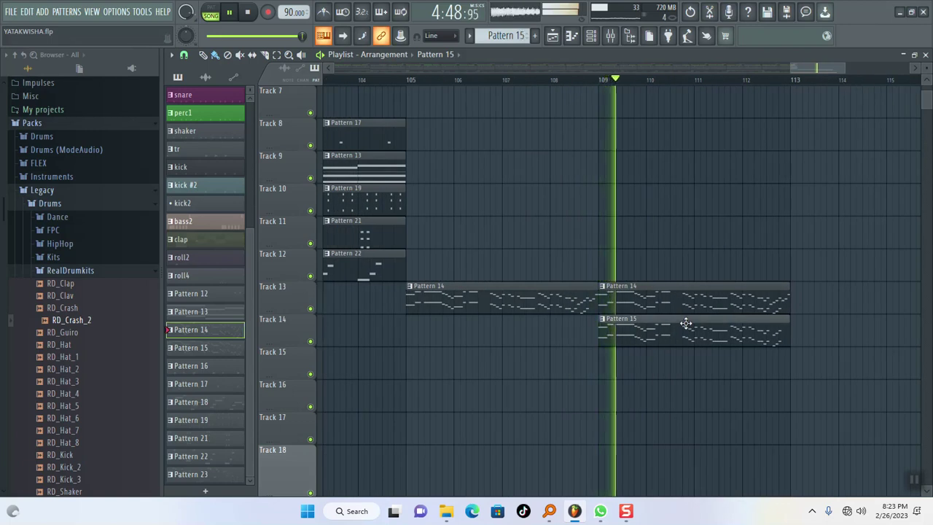
double_click(686, 323)
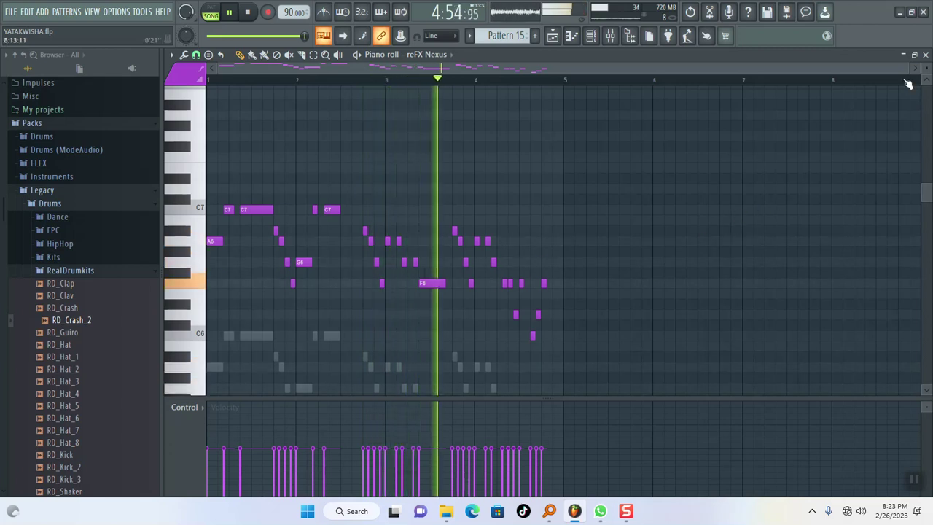
click(925, 55)
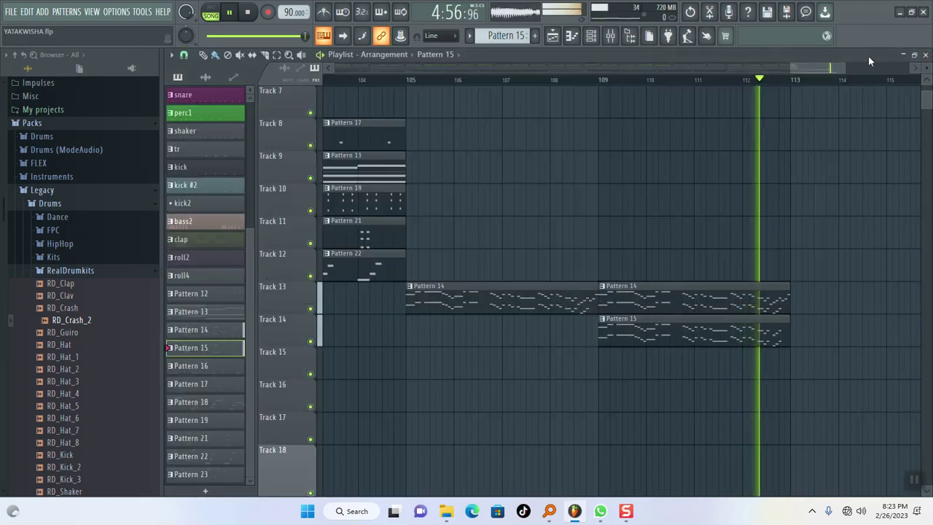
scroll(809, 216, down, 5)
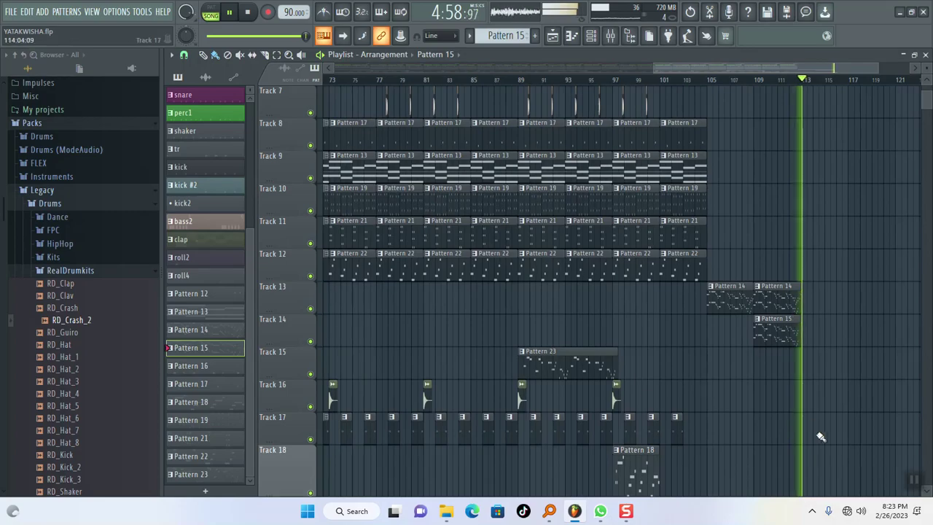